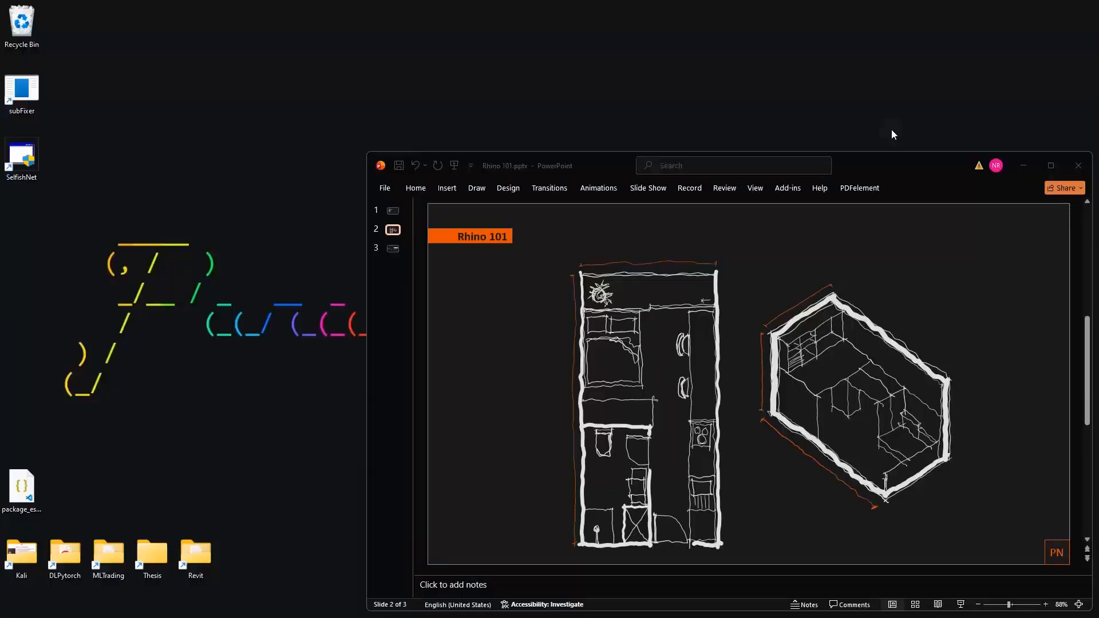
# Switch to Rhinoceros 8 and open the file Rhino 101.3dm
pyautogui.press('super')
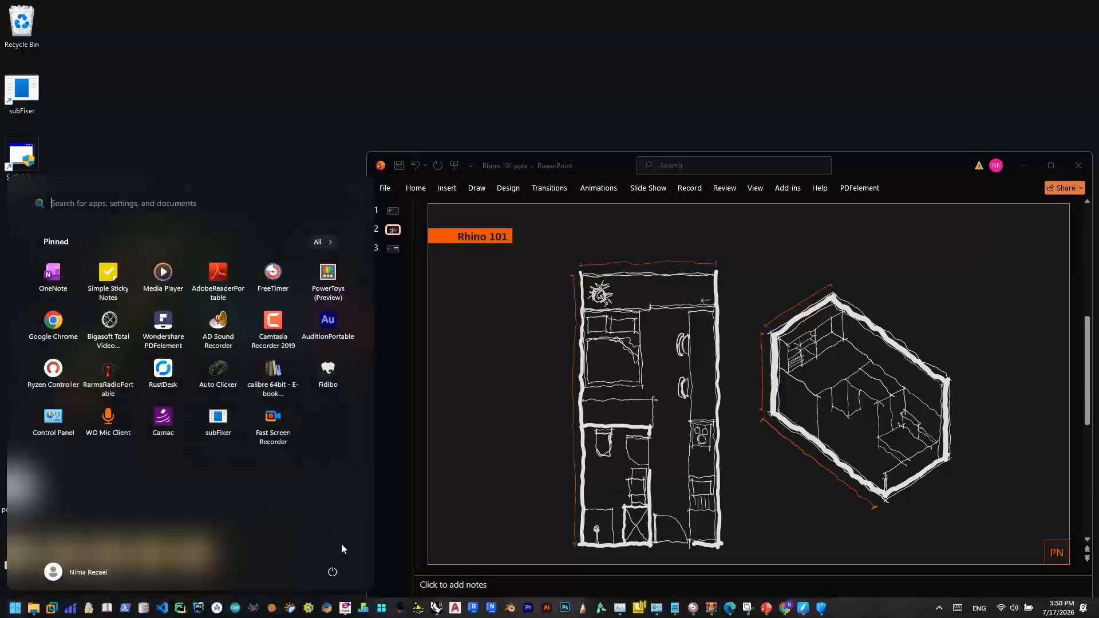
pyautogui.click(436, 607)
pyautogui.click(466, 446)
pyautogui.click(507, 457)
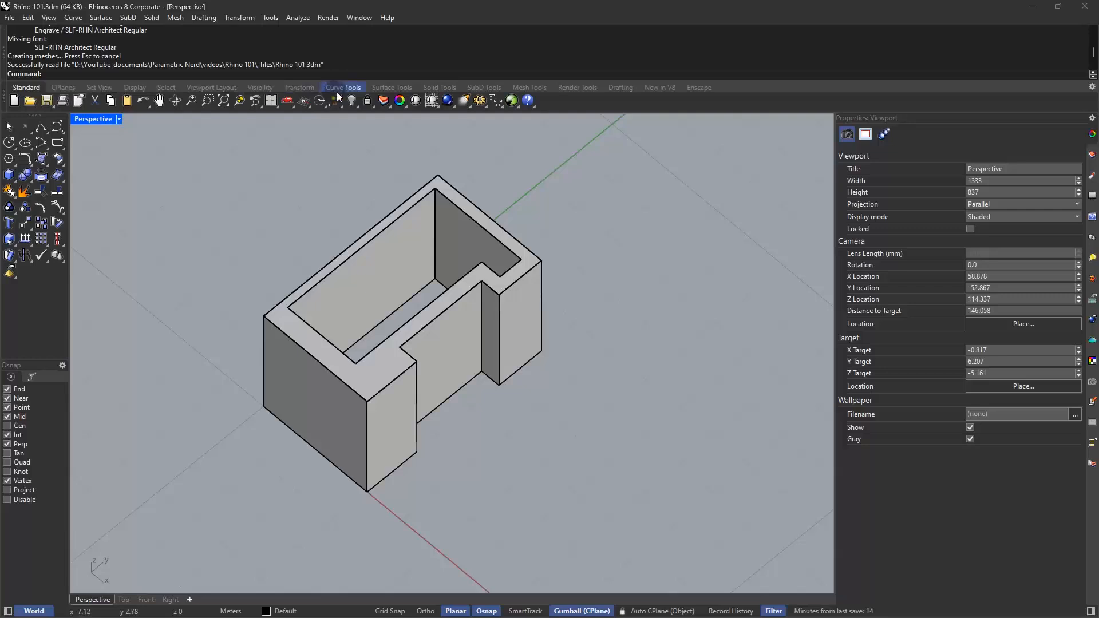
# Examine the tool sets from CPlanes, Set View, Display and Select through Viewport Layout, Visibility and Transform
pyautogui.click(63, 90)
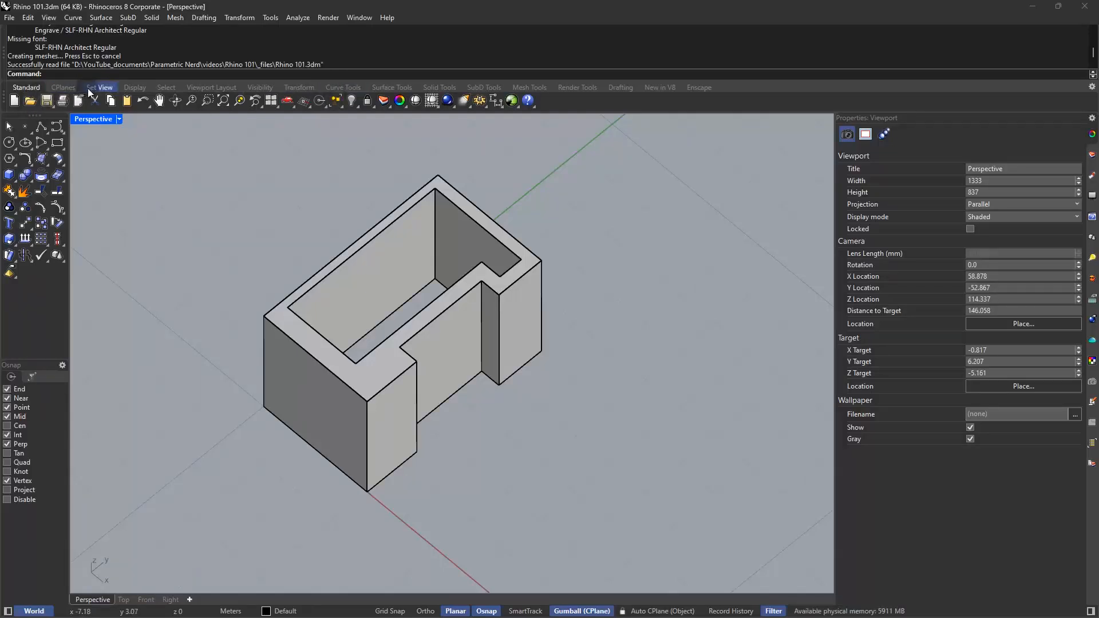
pyautogui.click(95, 90)
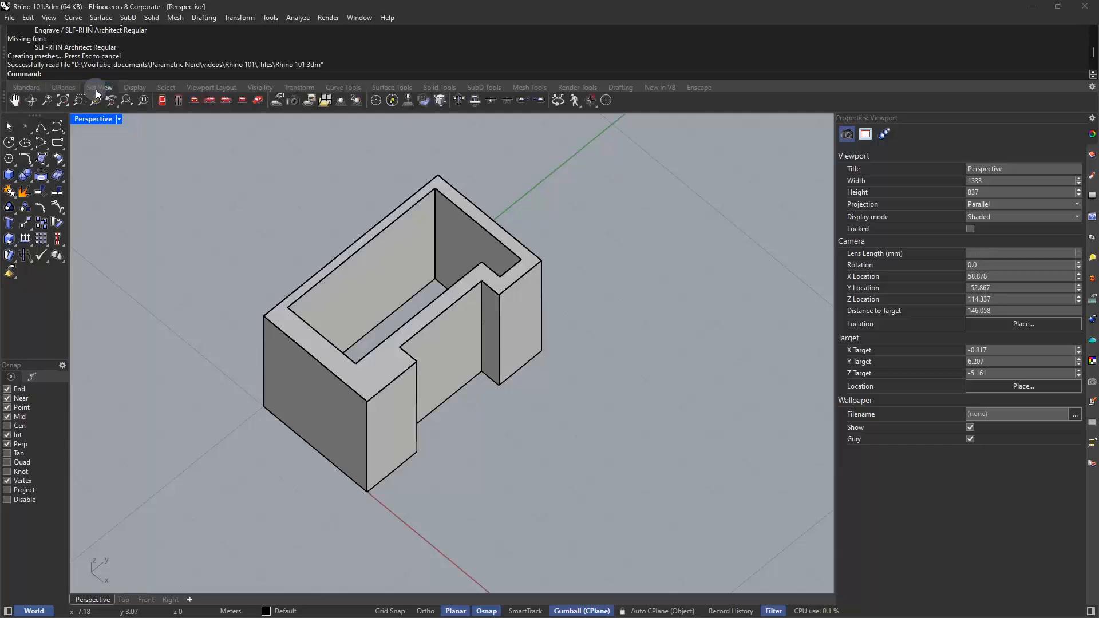
pyautogui.click(126, 89)
pyautogui.click(164, 89)
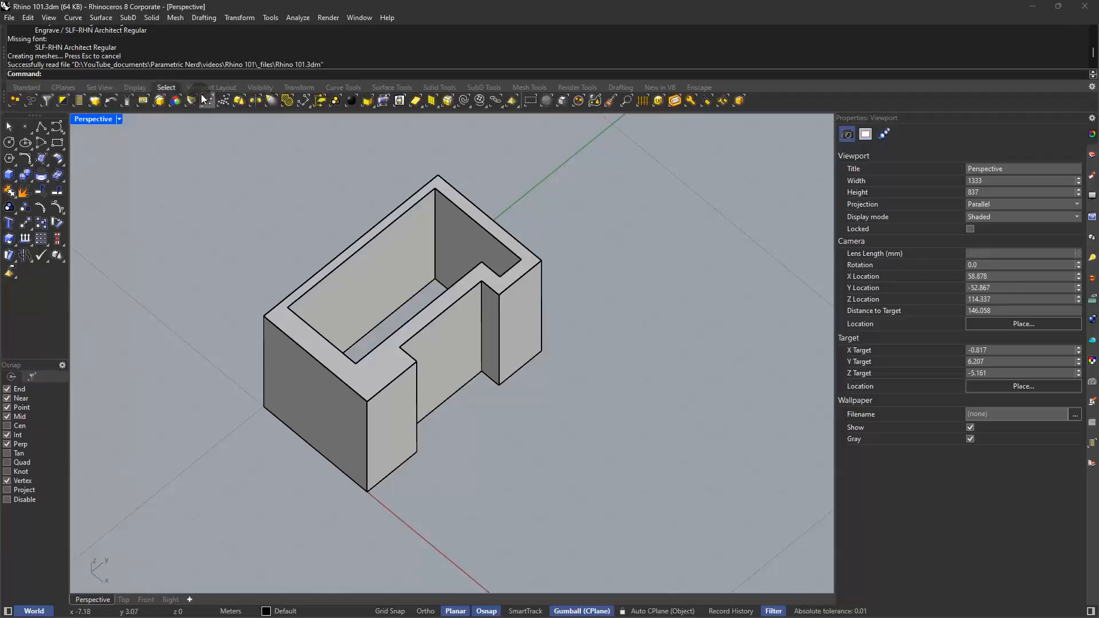
pyautogui.click(201, 89)
pyautogui.click(251, 86)
pyautogui.click(298, 87)
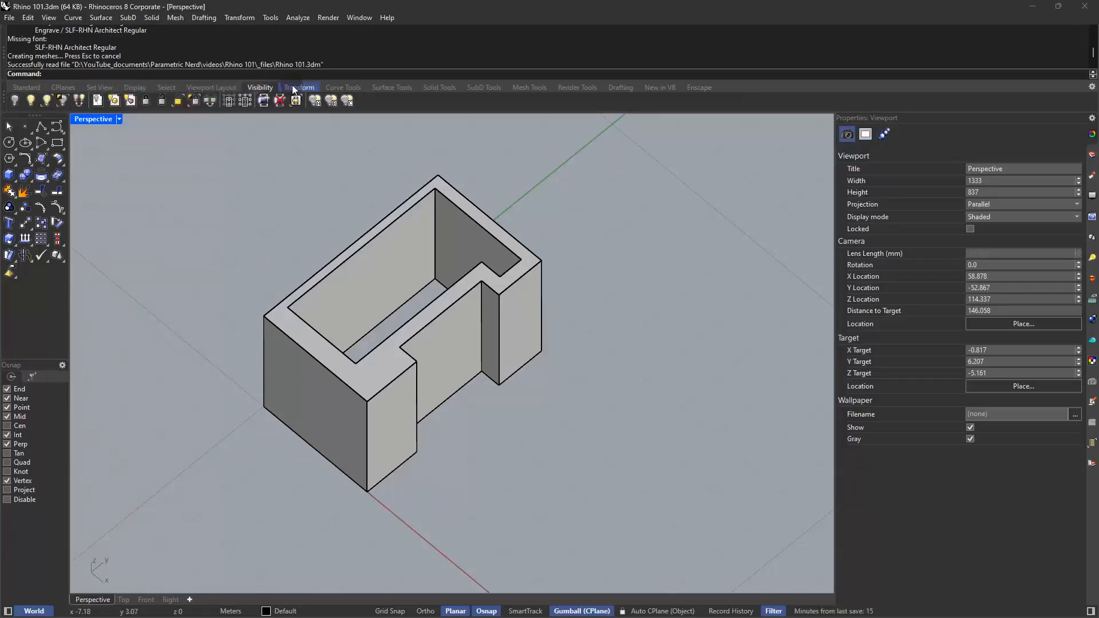
# Select the walled solid to examine its object properties and clear the selection
pyautogui.click(260, 145)
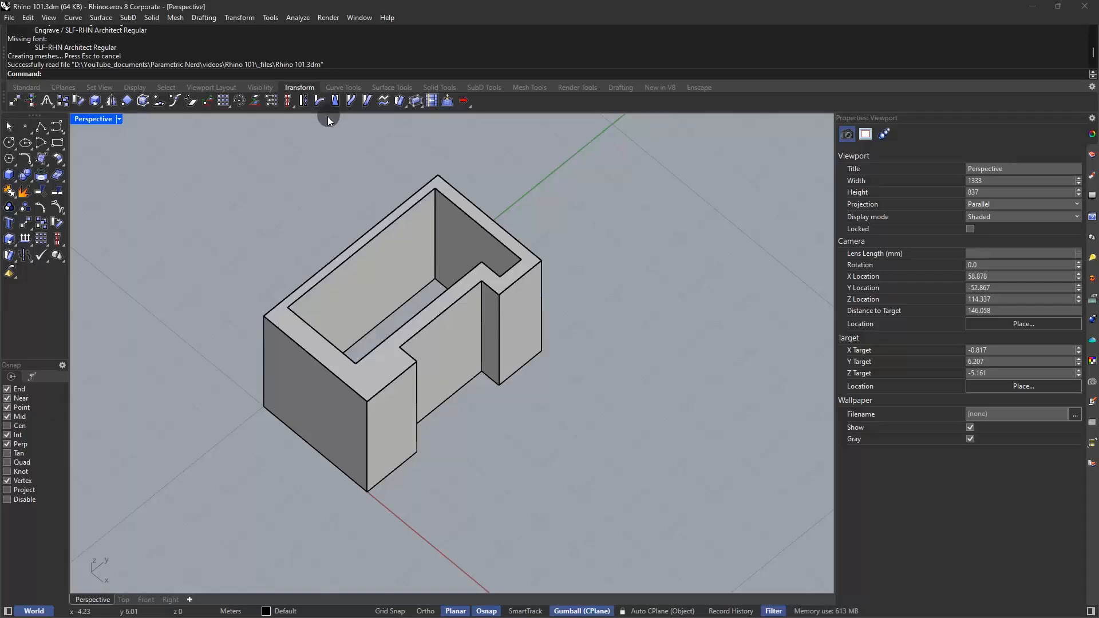
pyautogui.click(433, 247)
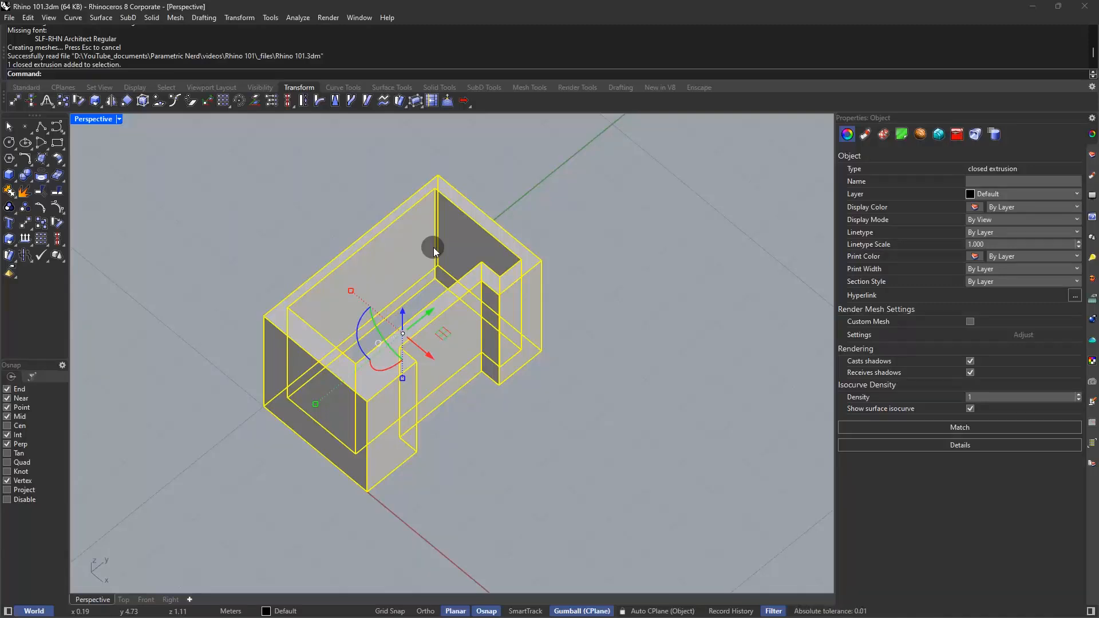
pyautogui.click(583, 232)
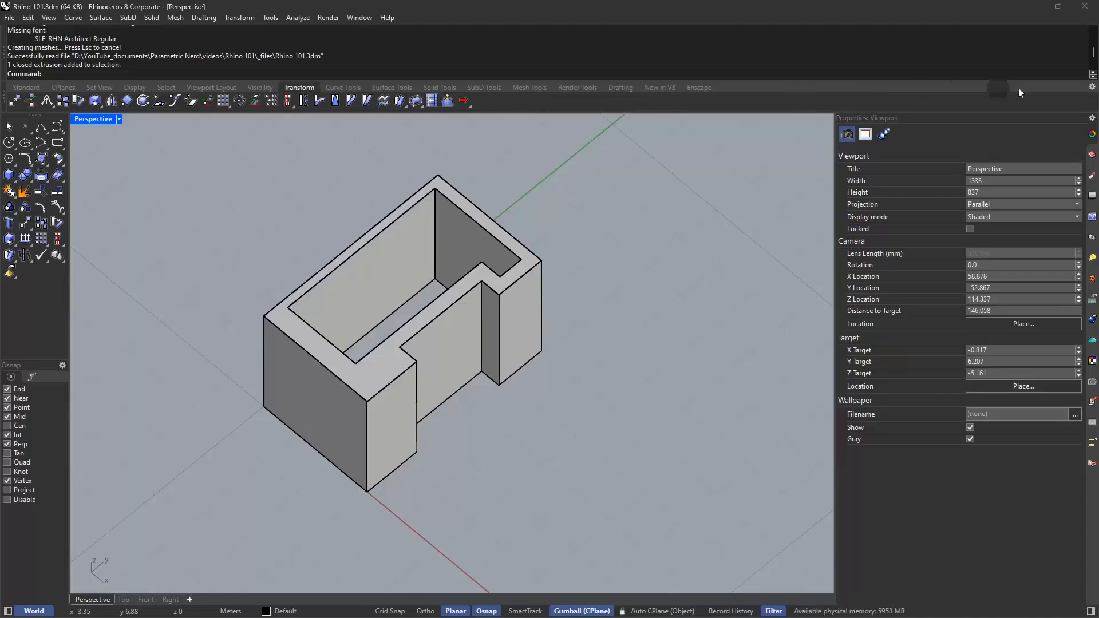
# Examine which toolbars are enabled in the standard container and look at the CPlanes tools
pyautogui.click(1092, 87)
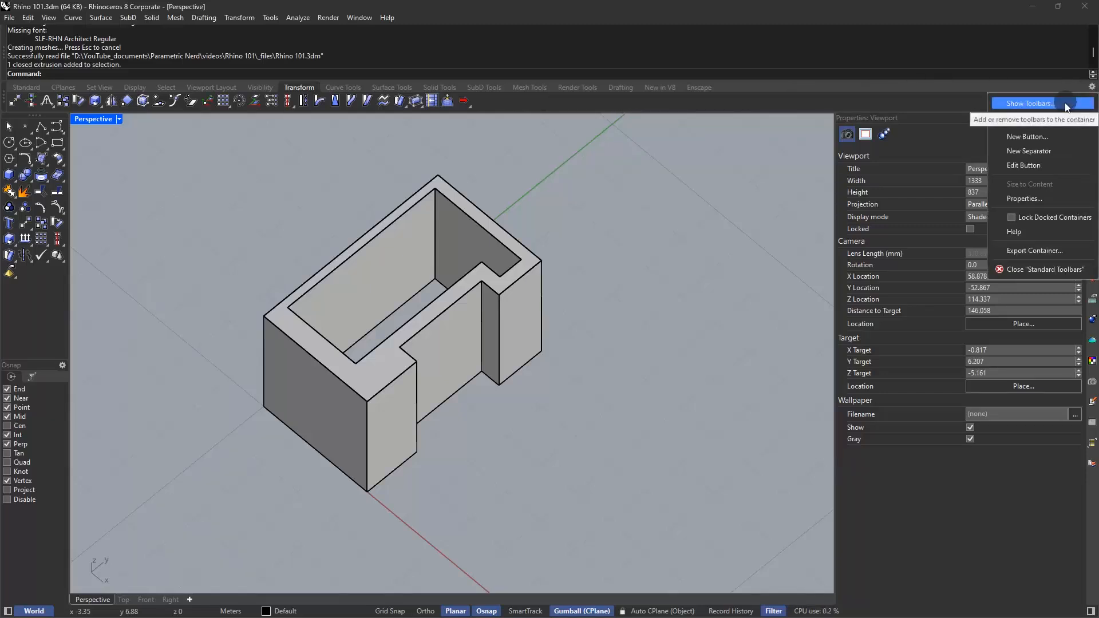
pyautogui.click(1064, 102)
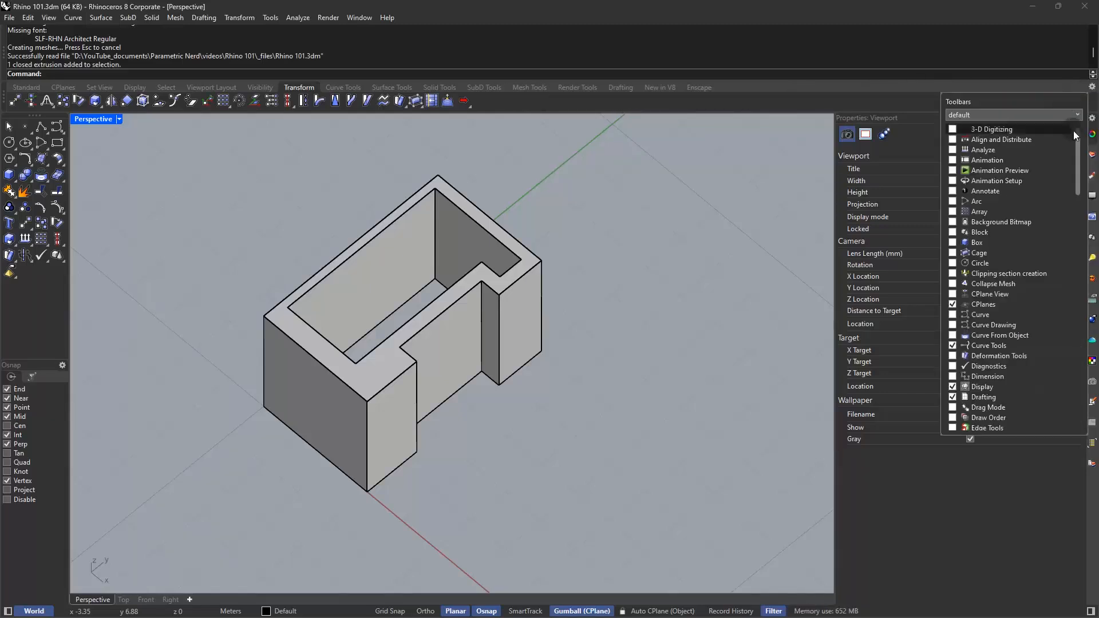
pyautogui.scroll(-1, 1077, 159)
pyautogui.scroll(-3, 1078, 159)
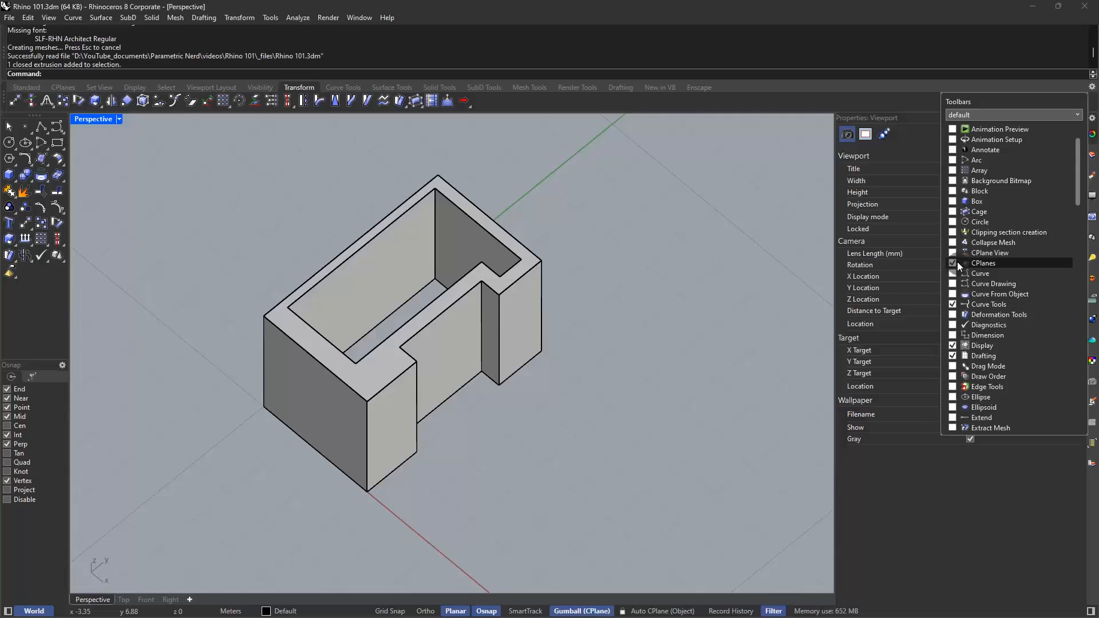
pyautogui.click(70, 87)
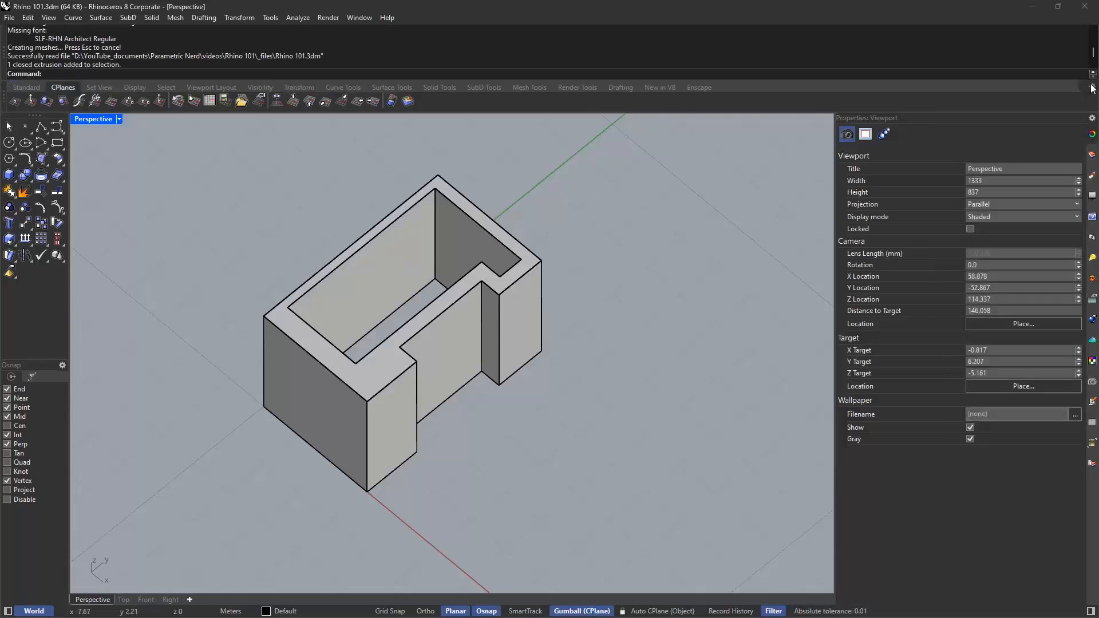
# Enable the Curve toolbar and detach it from the standard container into a floating window over the viewport
pyautogui.click(1091, 87)
pyautogui.click(1049, 104)
pyautogui.scroll(-3, 1036, 236)
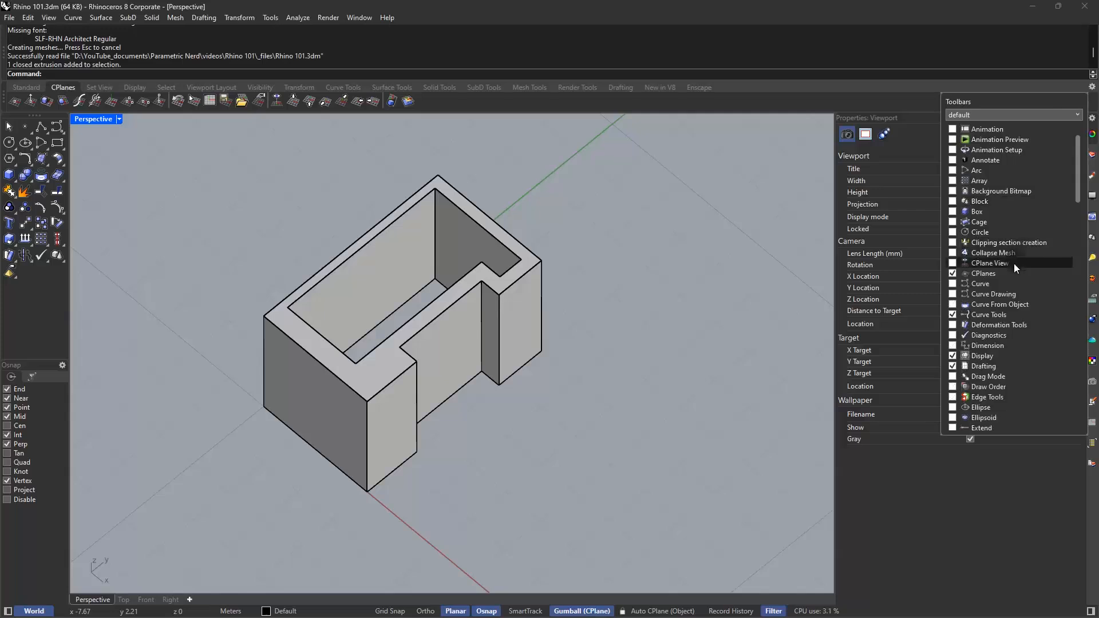
pyautogui.click(952, 284)
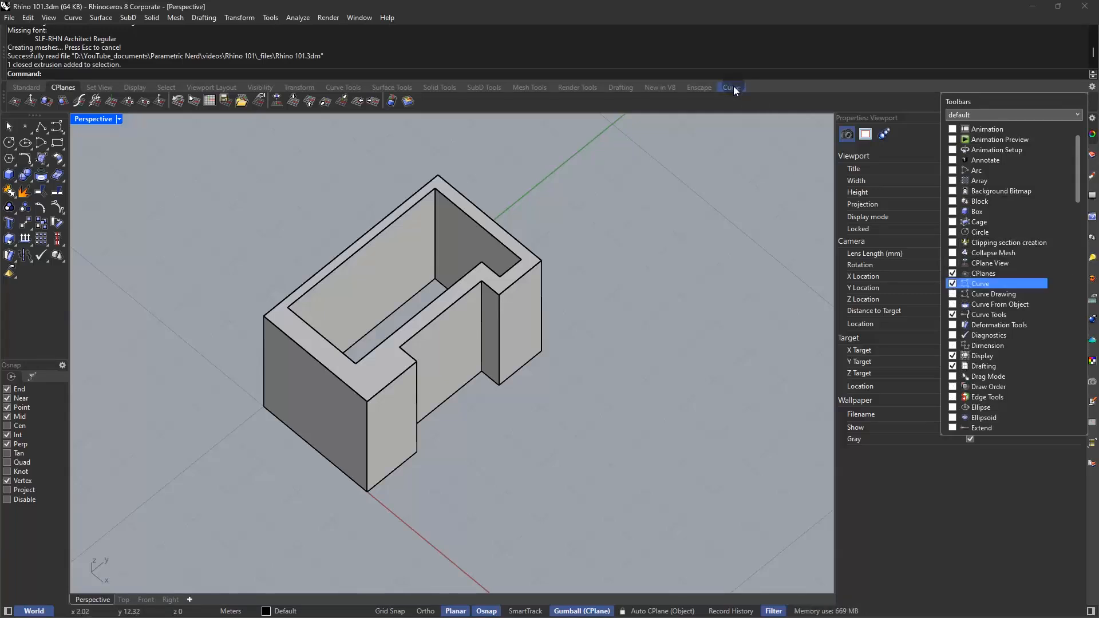
pyautogui.click(731, 88)
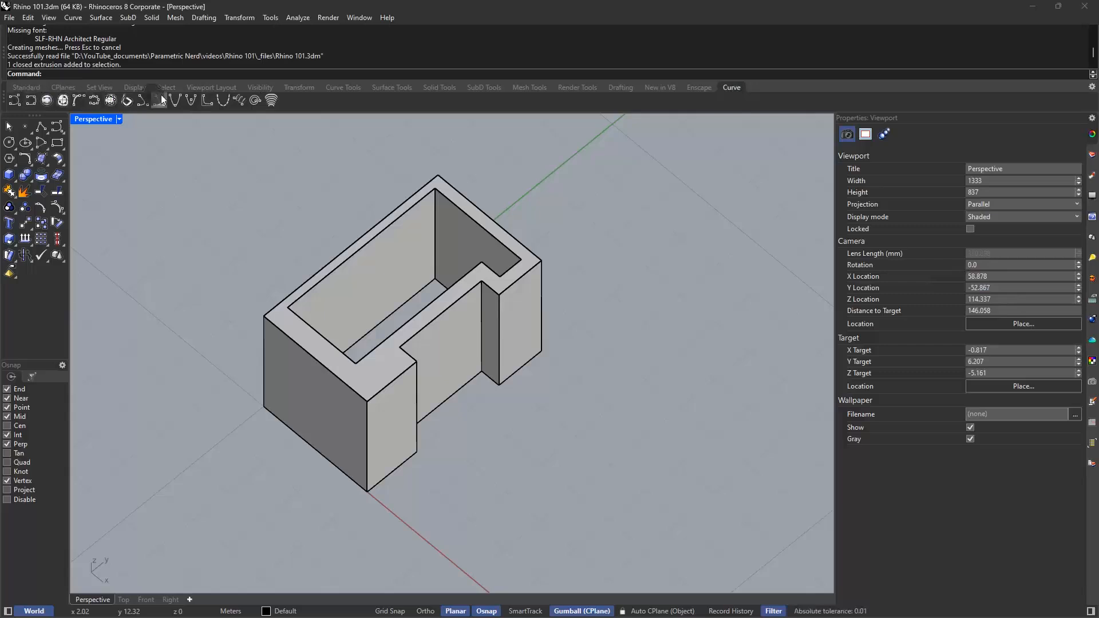
pyautogui.moveTo(733, 87); pyautogui.dragTo(690, 126)
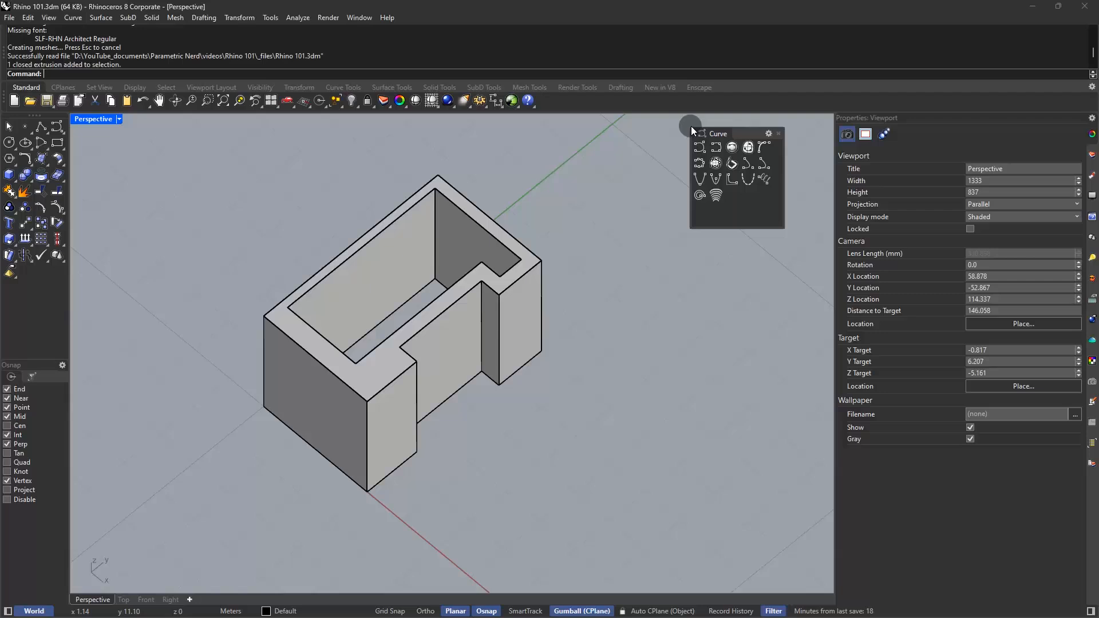
pyautogui.click(1091, 87)
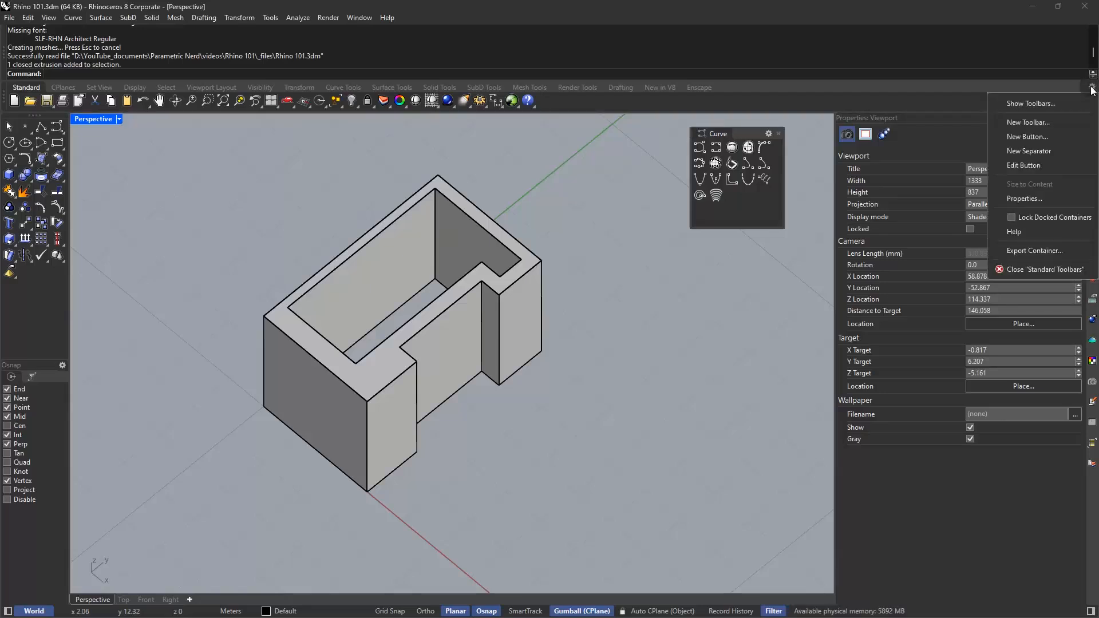
# Add the Extrude toolbar to the floating Curve window and widen that window
pyautogui.click(769, 134)
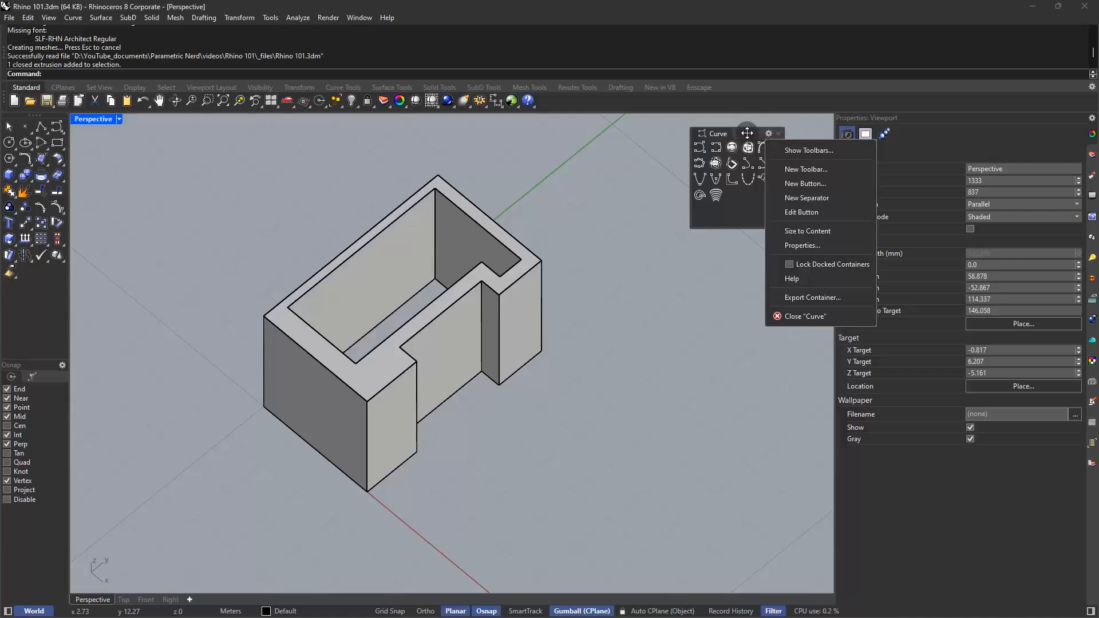
pyautogui.click(747, 133)
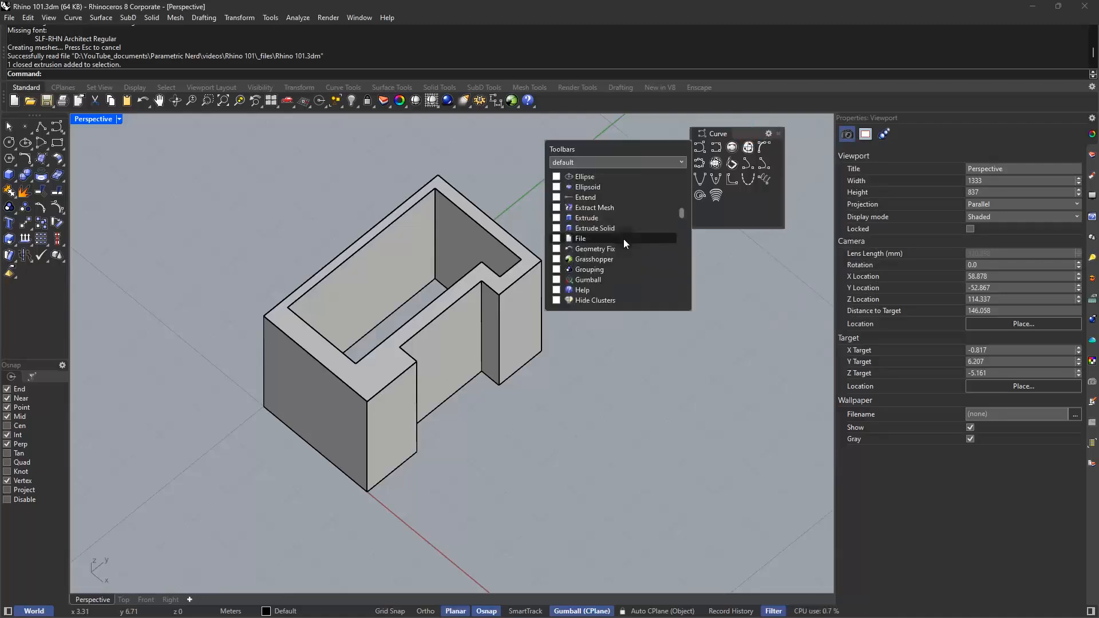
pyautogui.click(556, 218)
pyautogui.click(736, 134)
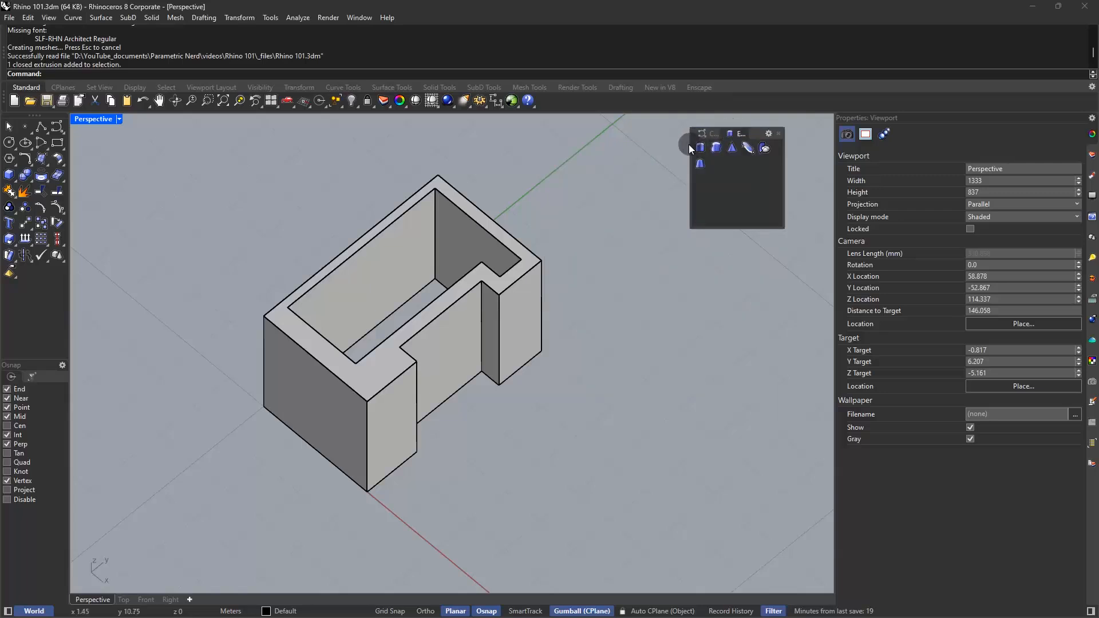
pyautogui.moveTo(690, 144); pyautogui.dragTo(591, 146)
# Add the Holes toolbar to the floating toolbar window
pyautogui.click(768, 133)
pyautogui.click(784, 148)
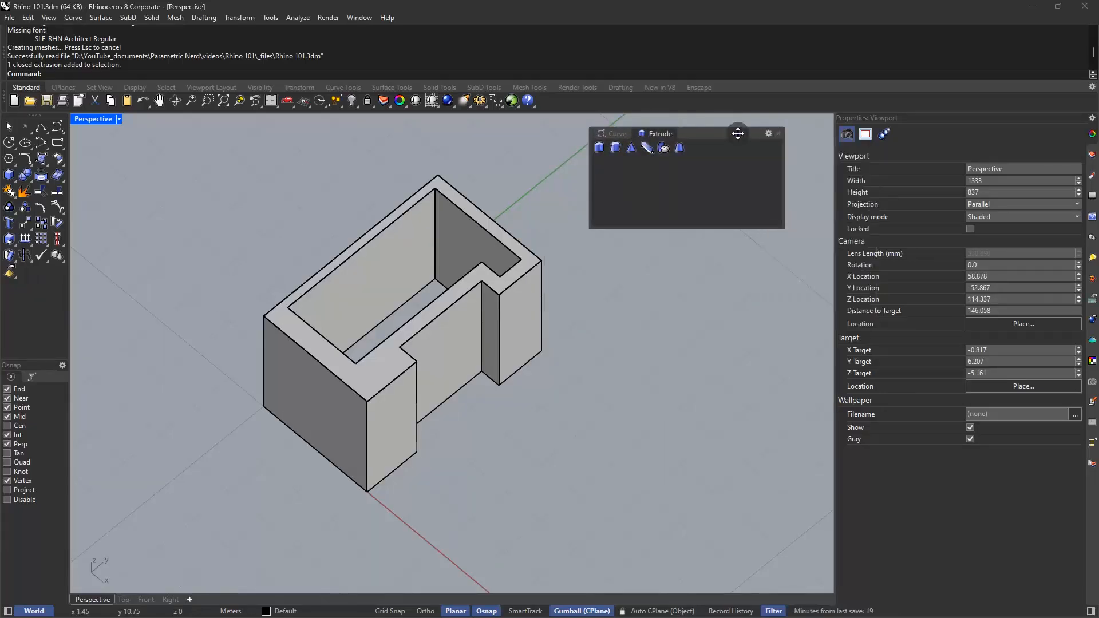
pyautogui.scroll(-5, 518, 229)
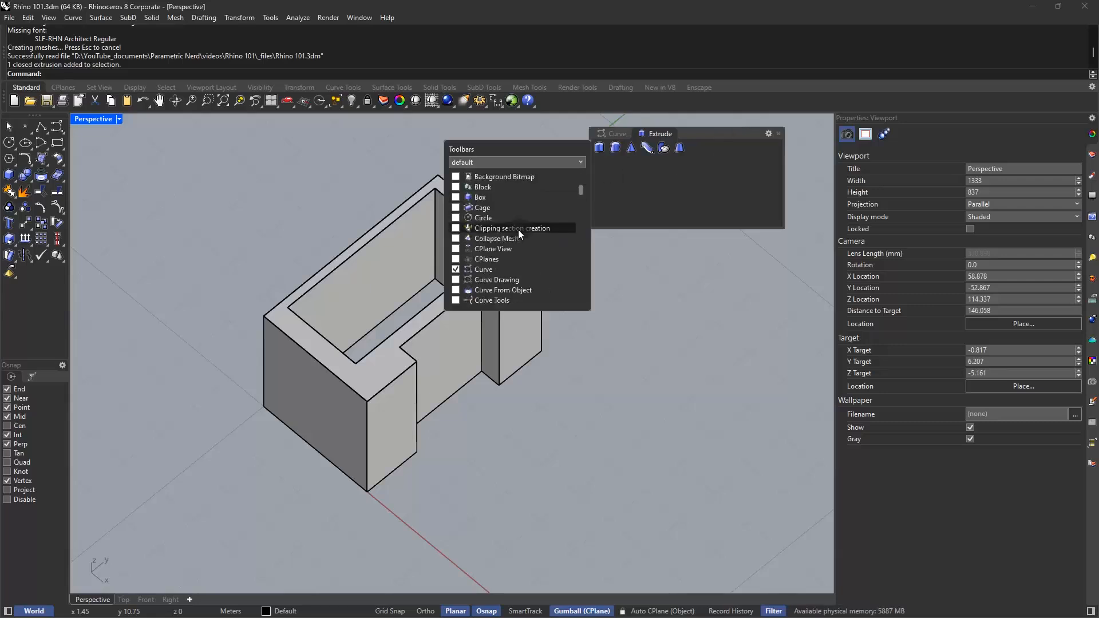
pyautogui.scroll(-5, 517, 229)
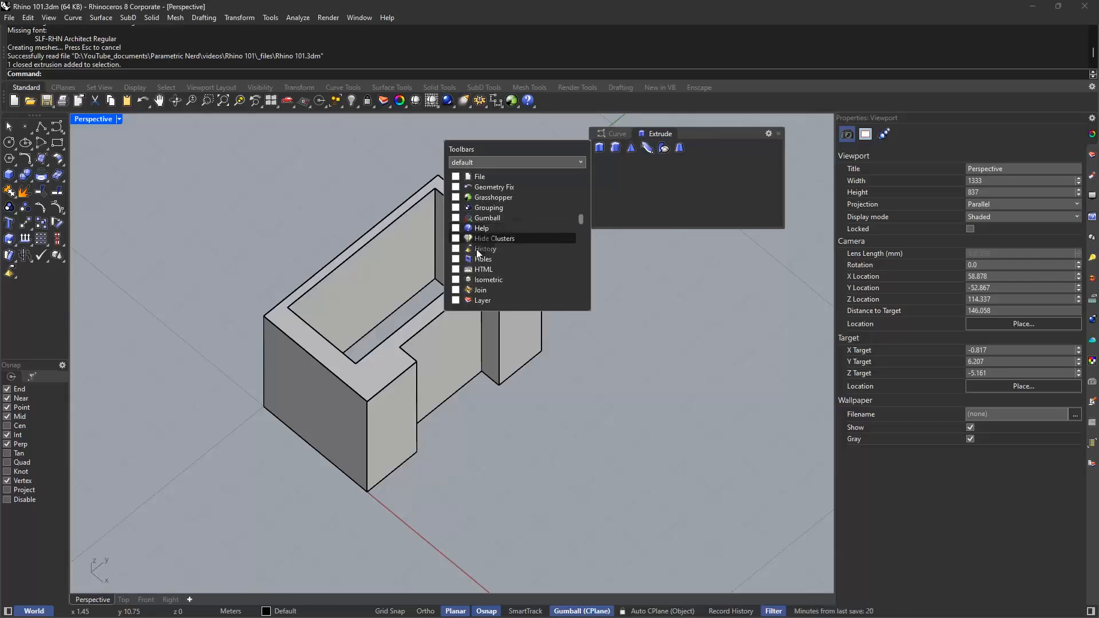
pyautogui.click(459, 259)
# Add the Solid Creation and Solid Editing toolbars to the floating window and widen it to fit their names
pyautogui.scroll(-4, 459, 233)
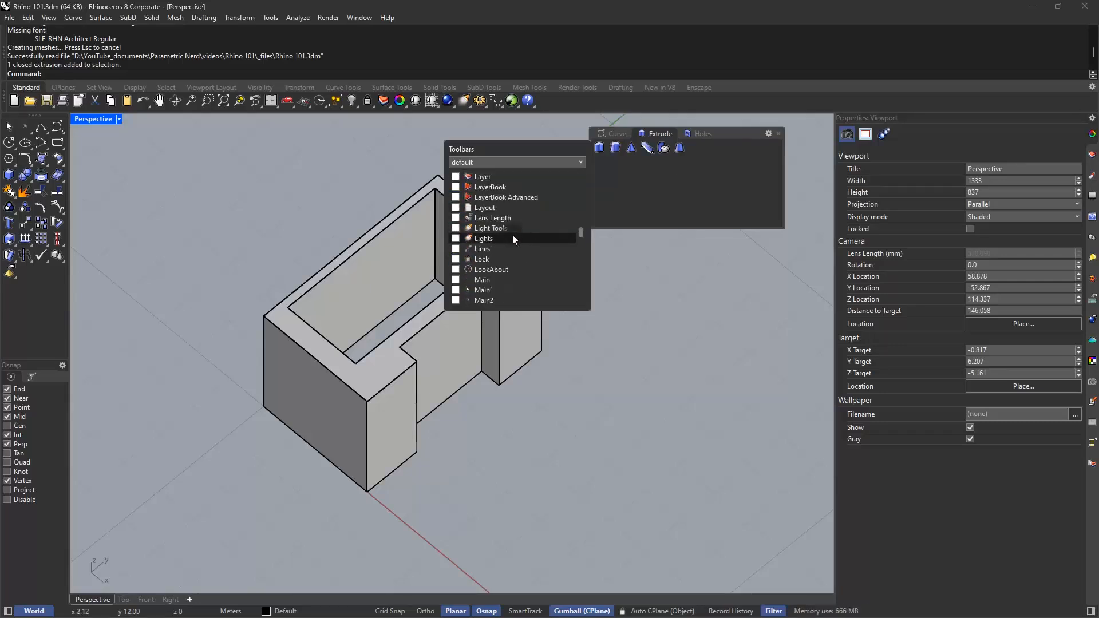
pyautogui.scroll(-5, 513, 236)
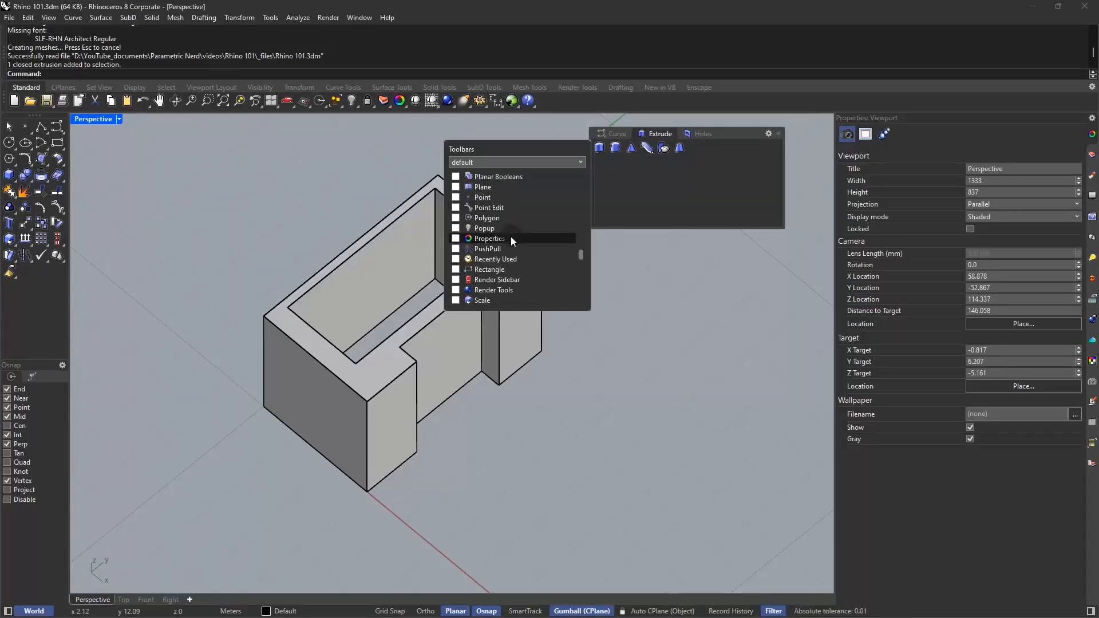
pyautogui.scroll(-5, 510, 235)
pyautogui.click(457, 218)
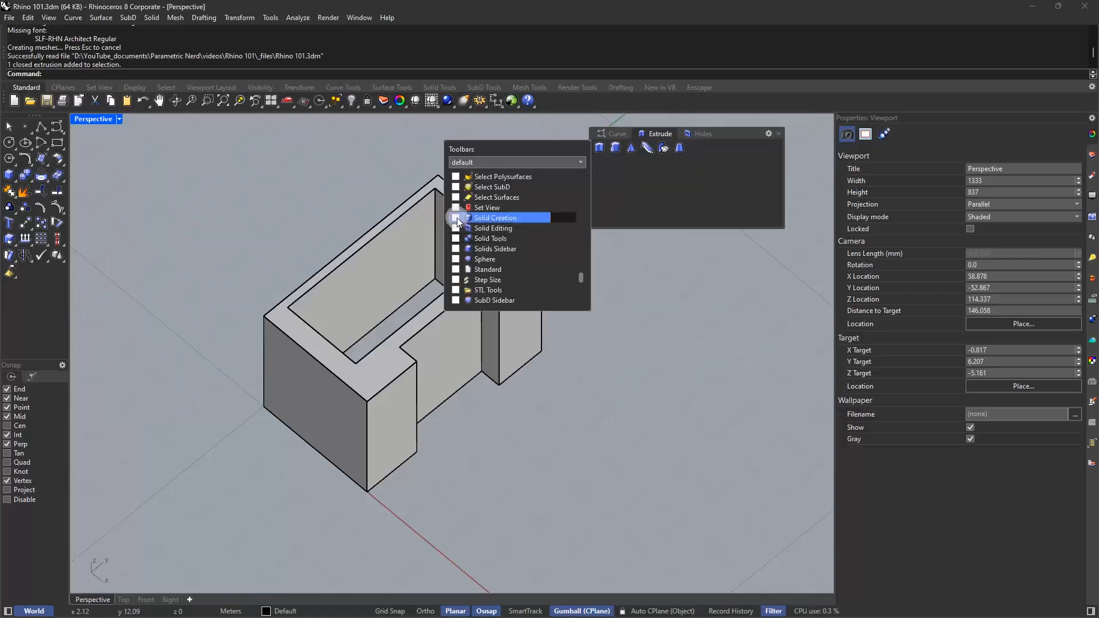
pyautogui.click(456, 218)
pyautogui.click(456, 227)
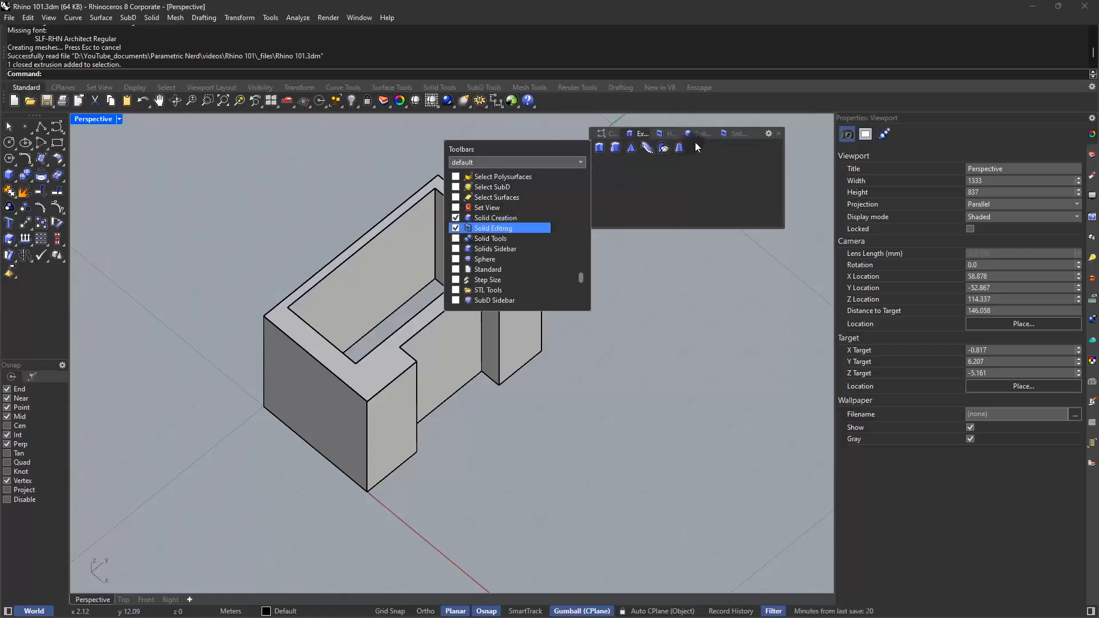
pyautogui.click(667, 174)
pyautogui.moveTo(583, 172); pyautogui.dragTo(521, 170)
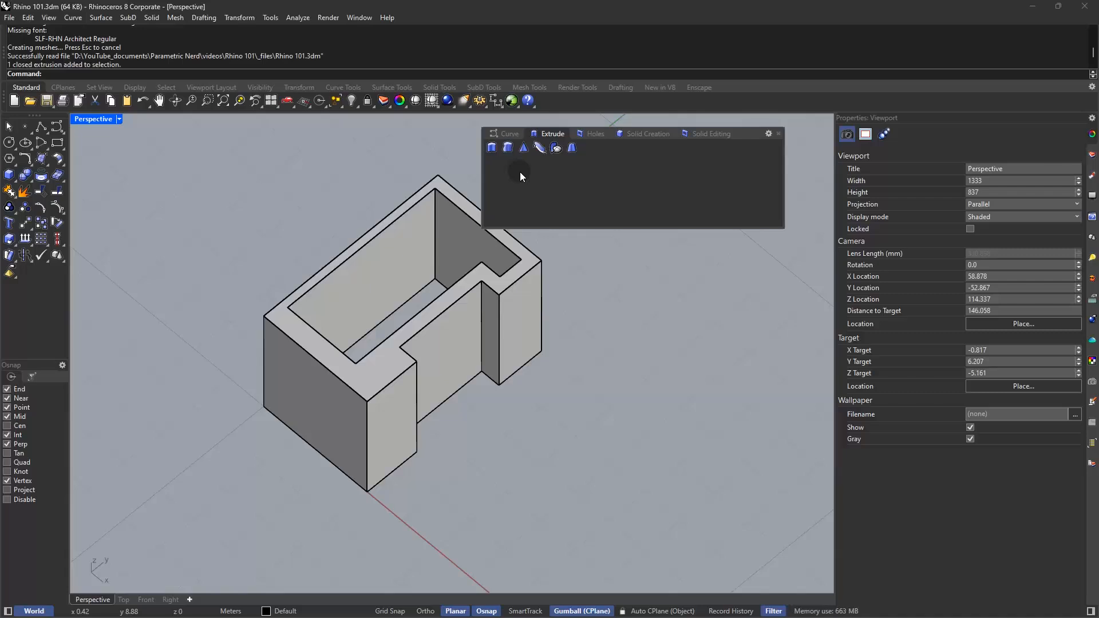
# Add the Lines toolbar to the floating window and bring up its tools
pyautogui.keyDown('shift'); pyautogui.moveTo(449, 248); pyautogui.dragTo(355, 252, button='right'); pyautogui.keyUp('shift')
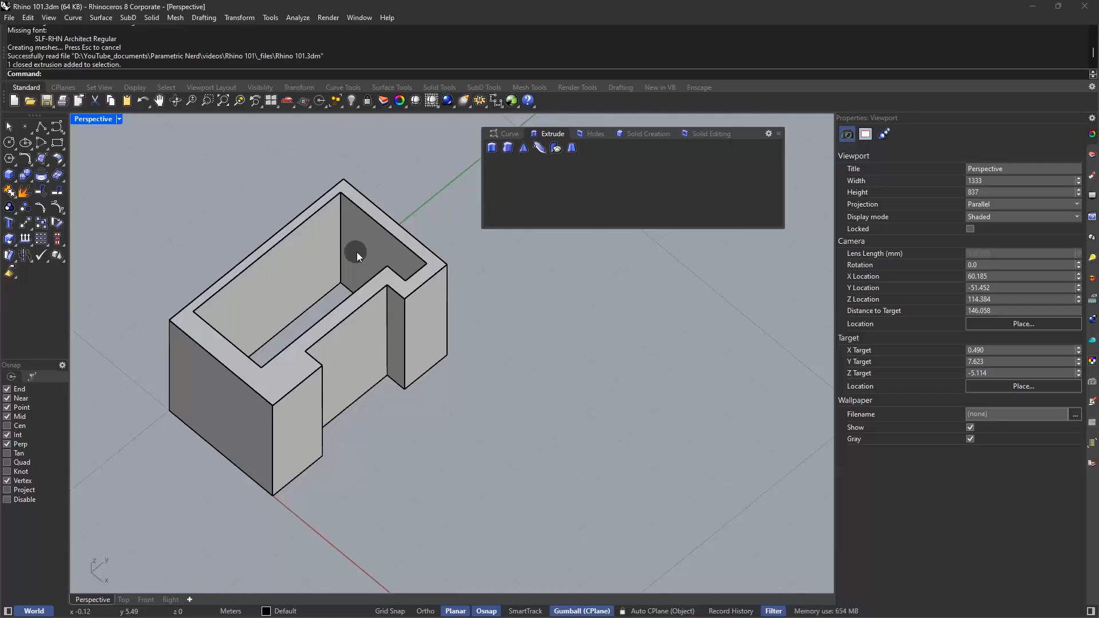
pyautogui.click(503, 134)
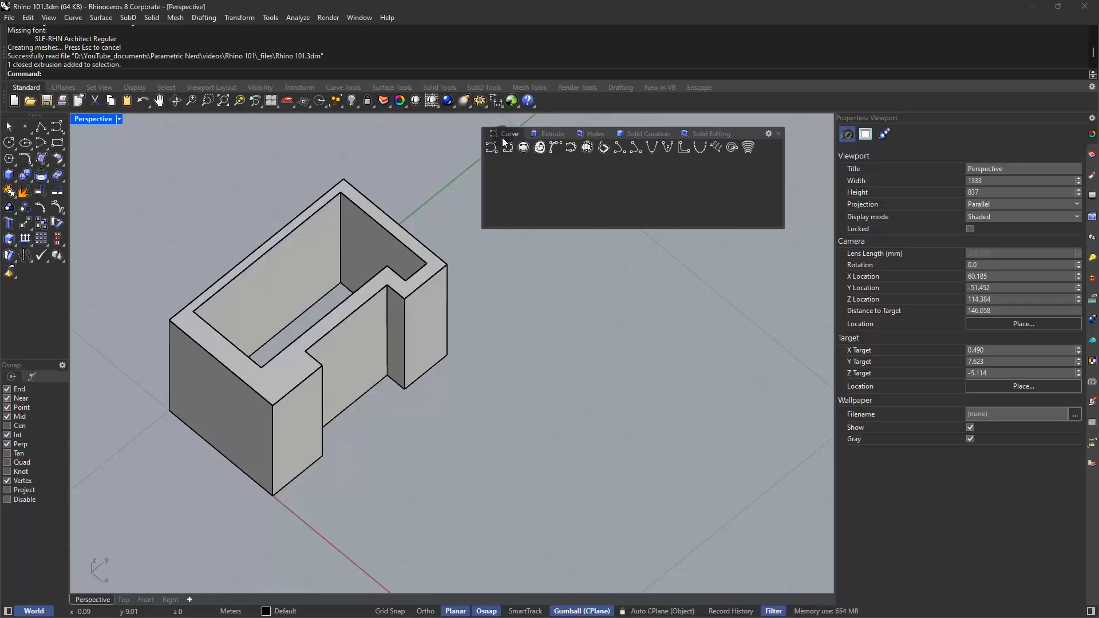
pyautogui.click(768, 133)
pyautogui.click(788, 154)
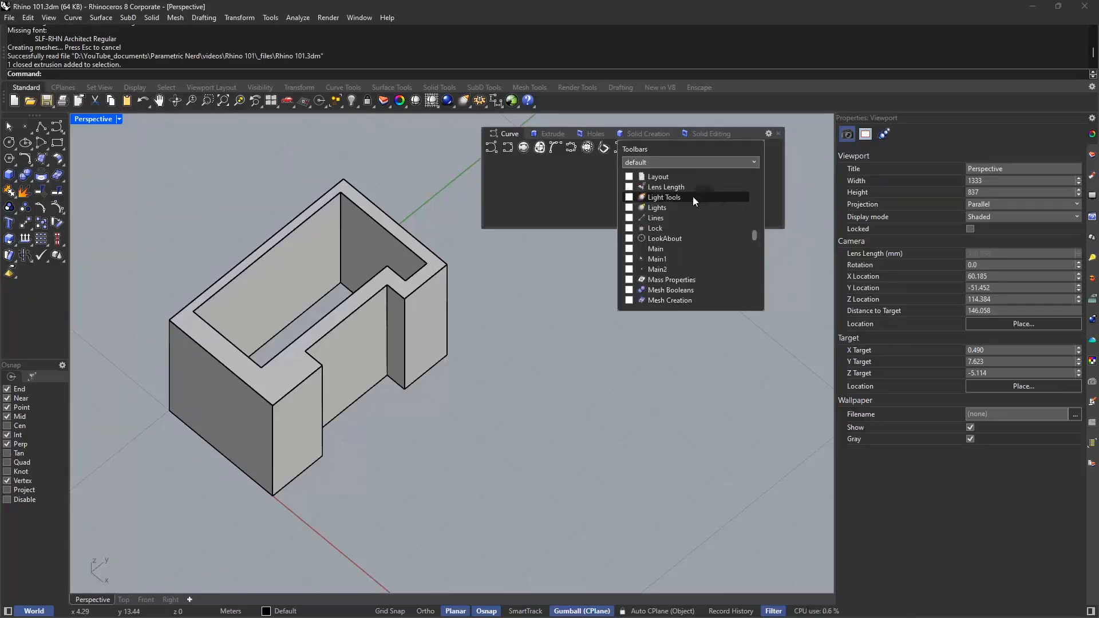
pyautogui.click(628, 218)
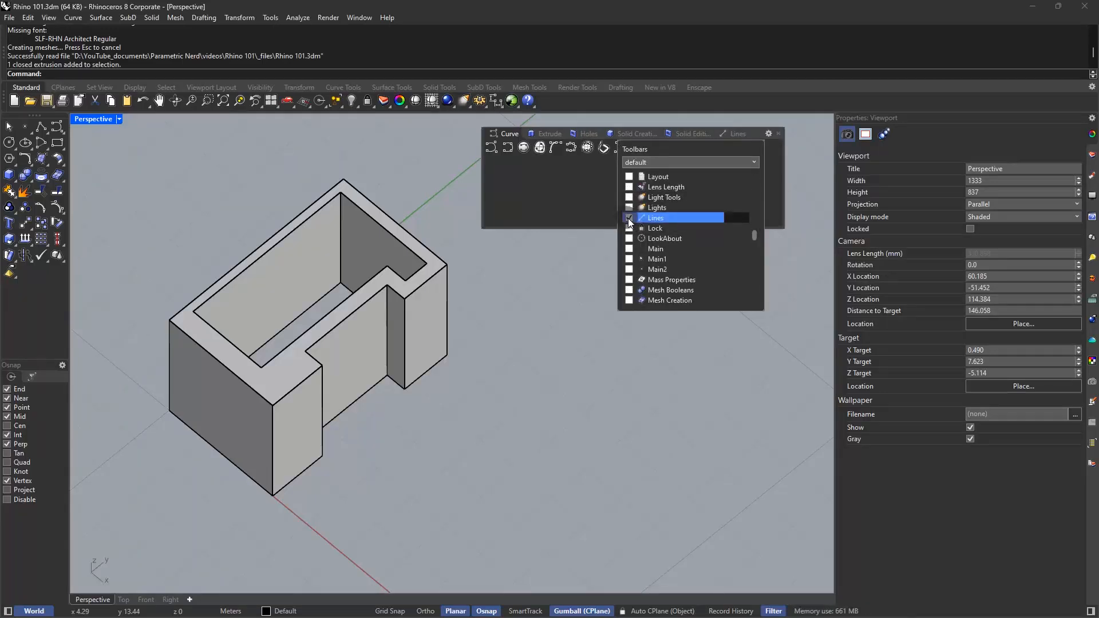
pyautogui.click(733, 134)
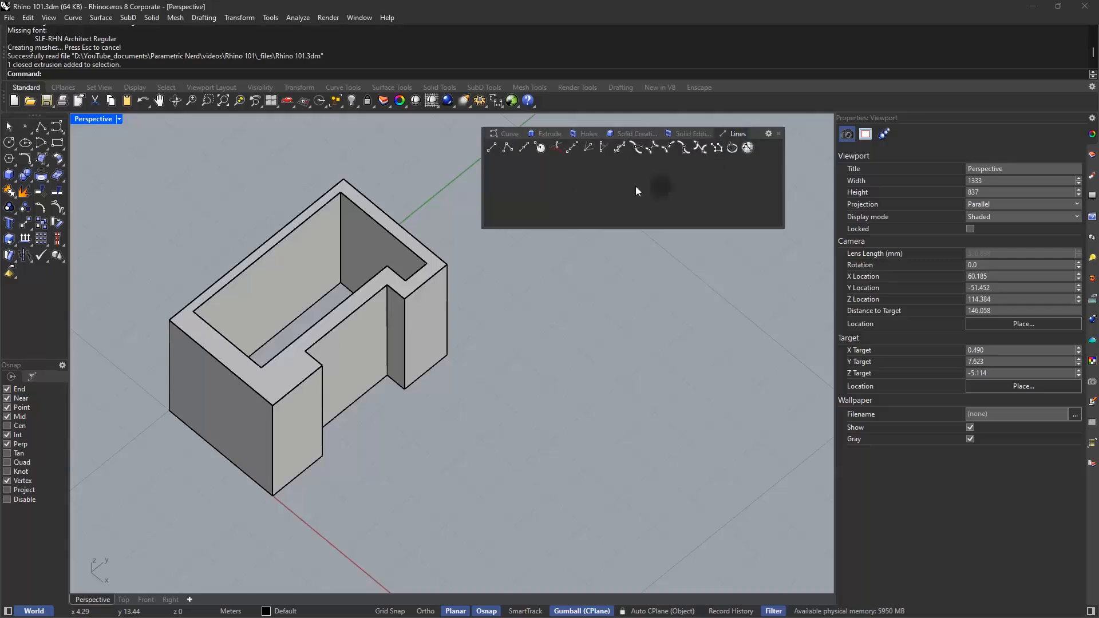
# Draw a polyline along the outer top edges of the walled solid
pyautogui.click(506, 148)
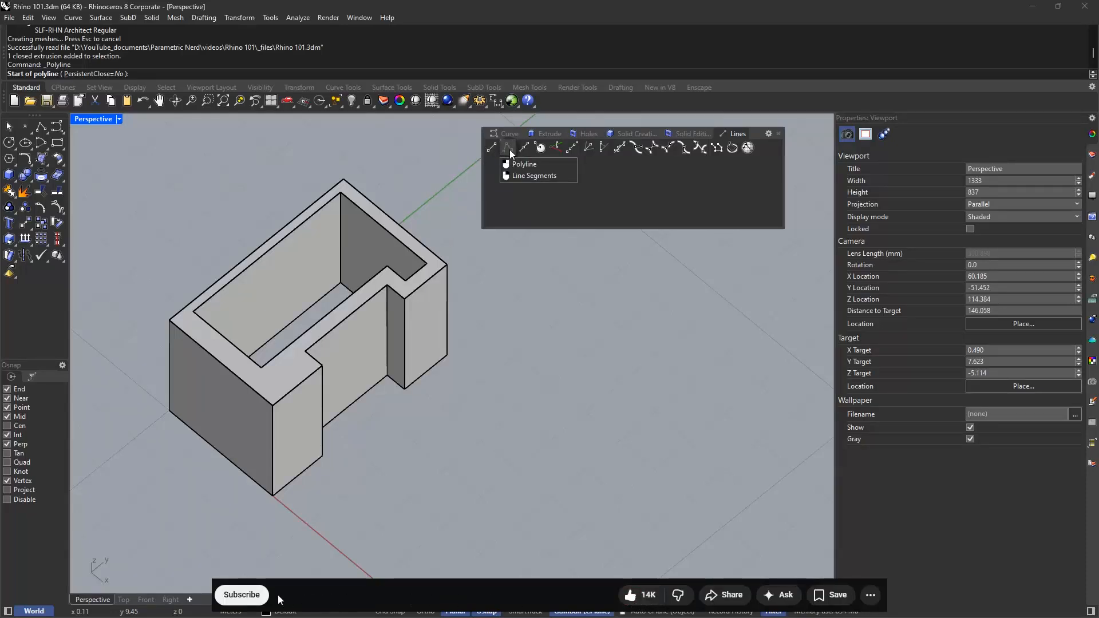
pyautogui.click(254, 597)
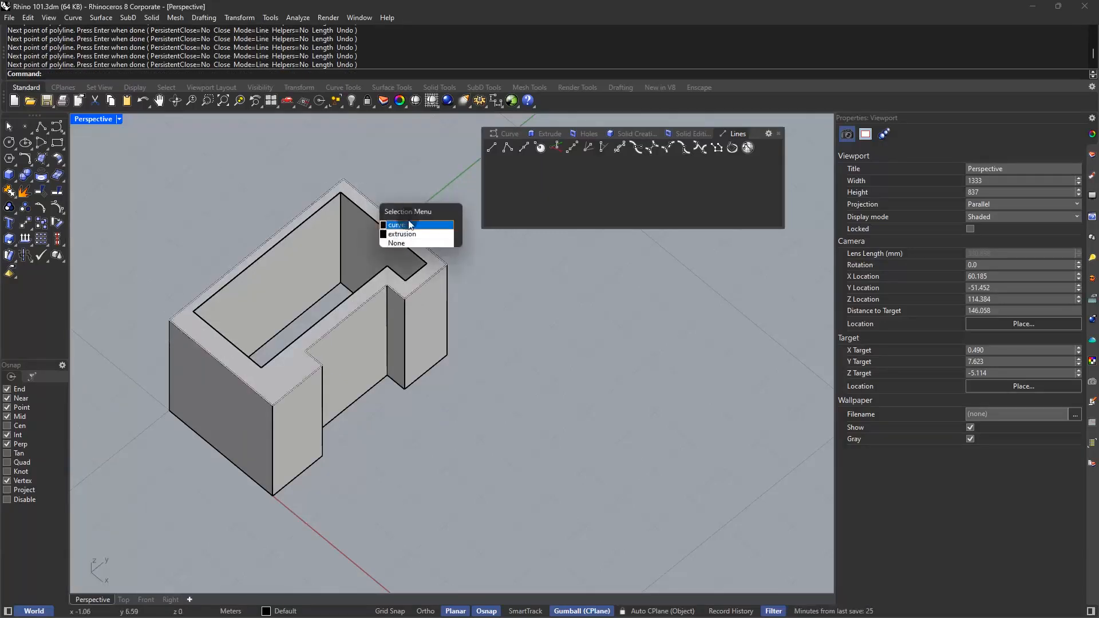
# Try extruding the closed polyline on the walls' top edges by 0.5 m as an open surface, and undo the extrusion
pyautogui.click(409, 225)
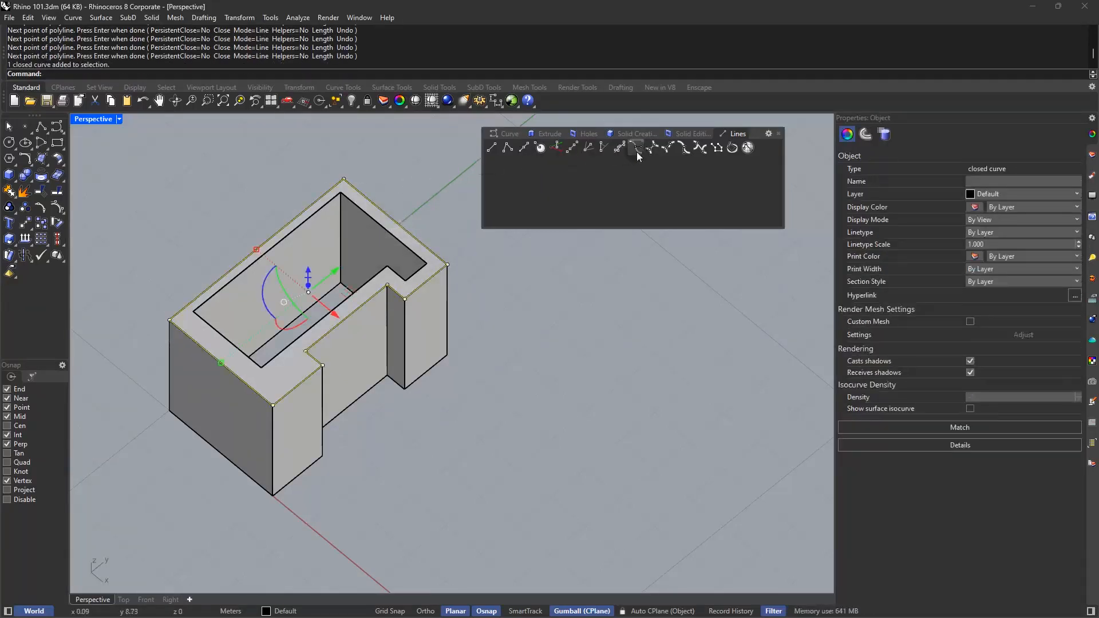
pyautogui.click(548, 133)
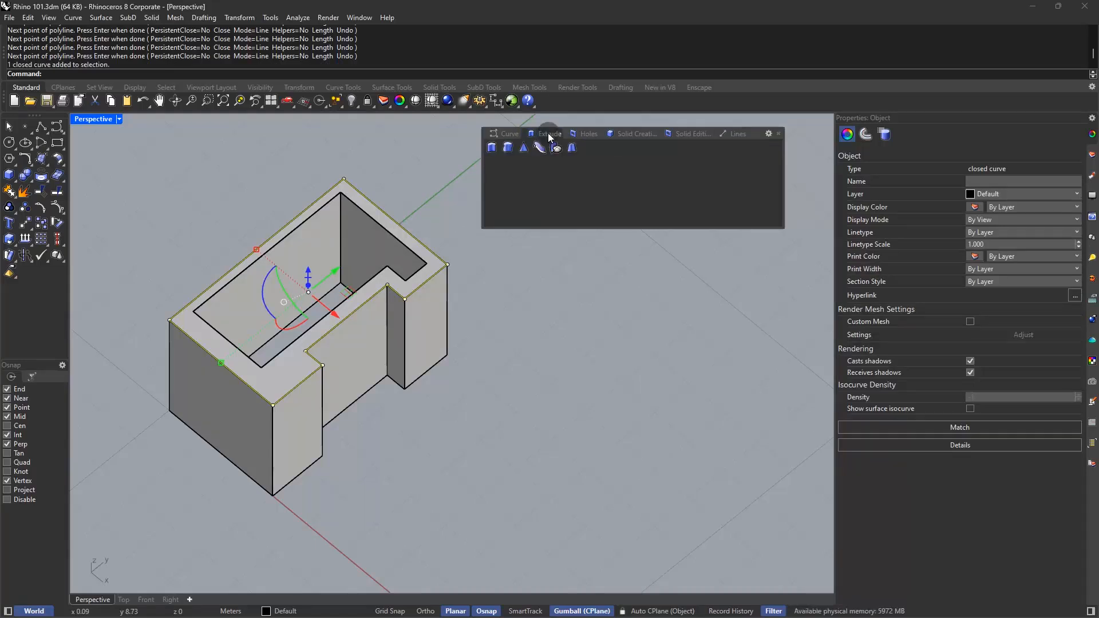
pyautogui.click(491, 148)
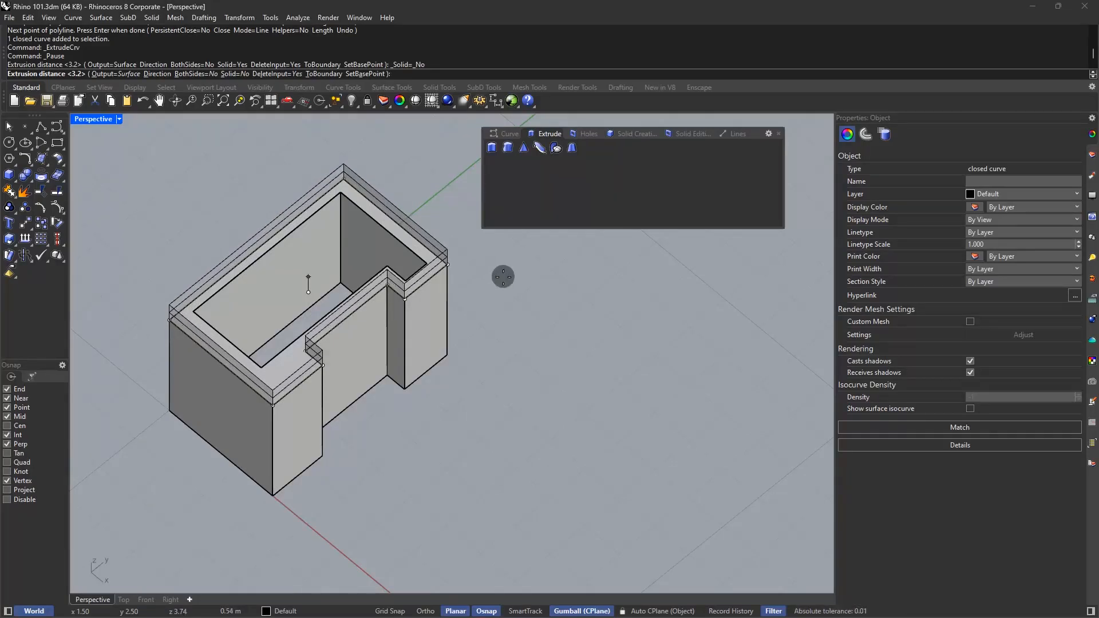
pyautogui.write('0.5')
pyautogui.press('Return')
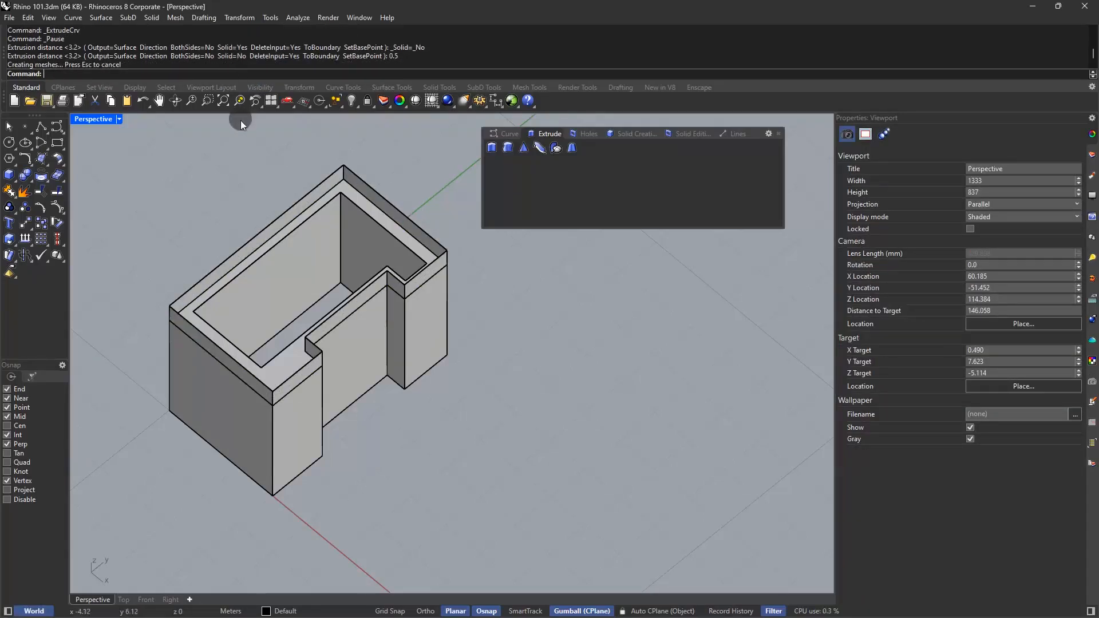
pyautogui.hotkey('ctrl', 'z')
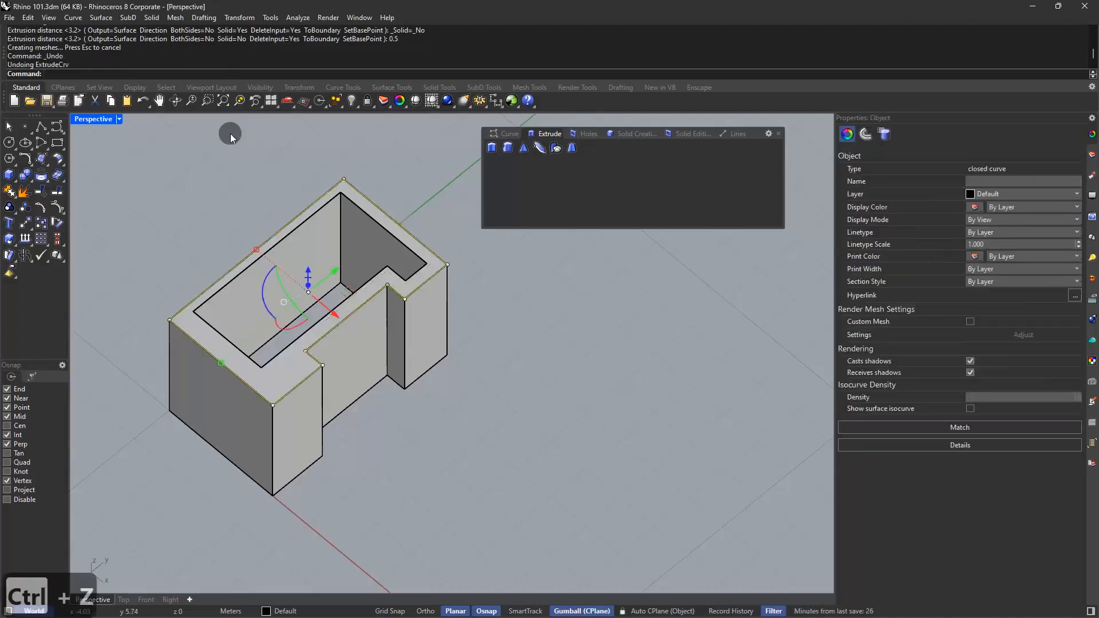
# Extrude the closed top polyline 0.5 m upward with the Solid option set to Yes, forming a slab over the walls
pyautogui.write('extrude')
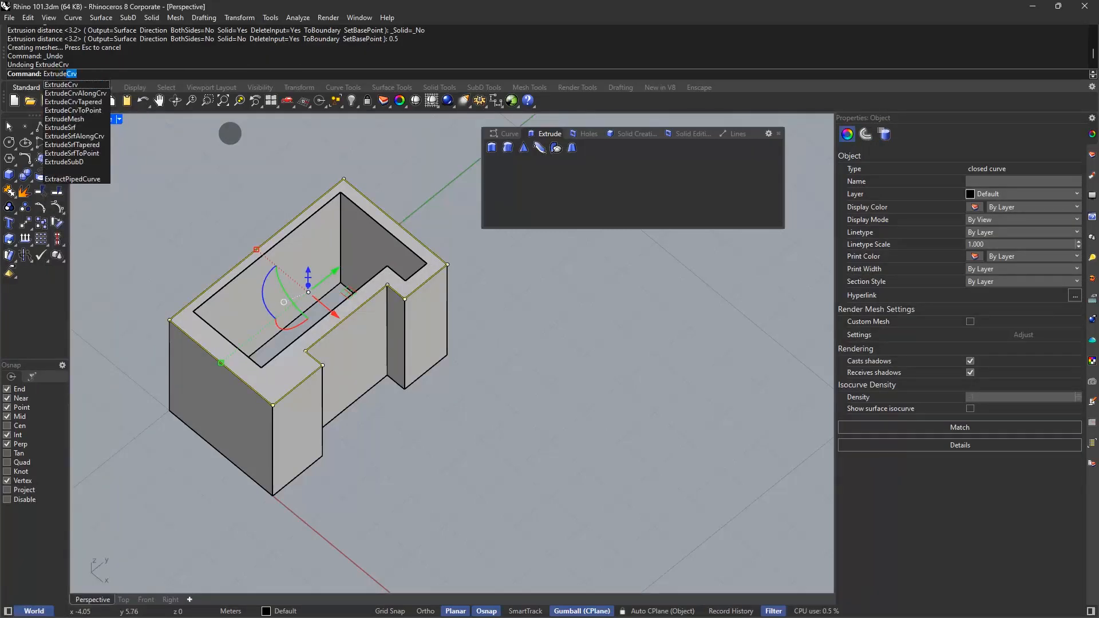
pyautogui.press('Return')
pyautogui.click(234, 74)
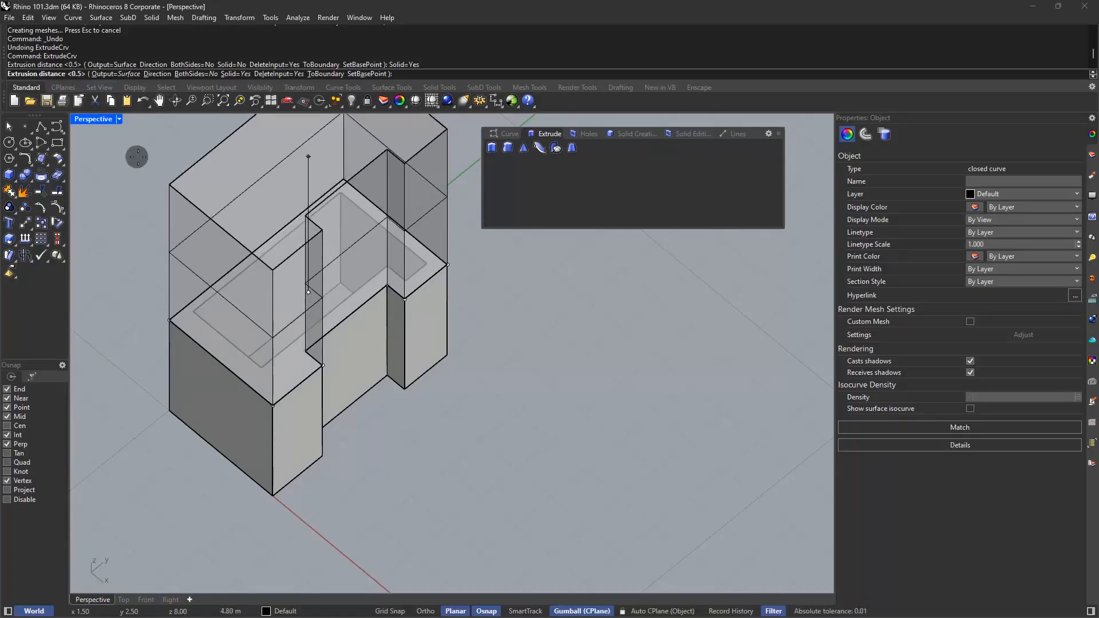
pyautogui.press('Return')
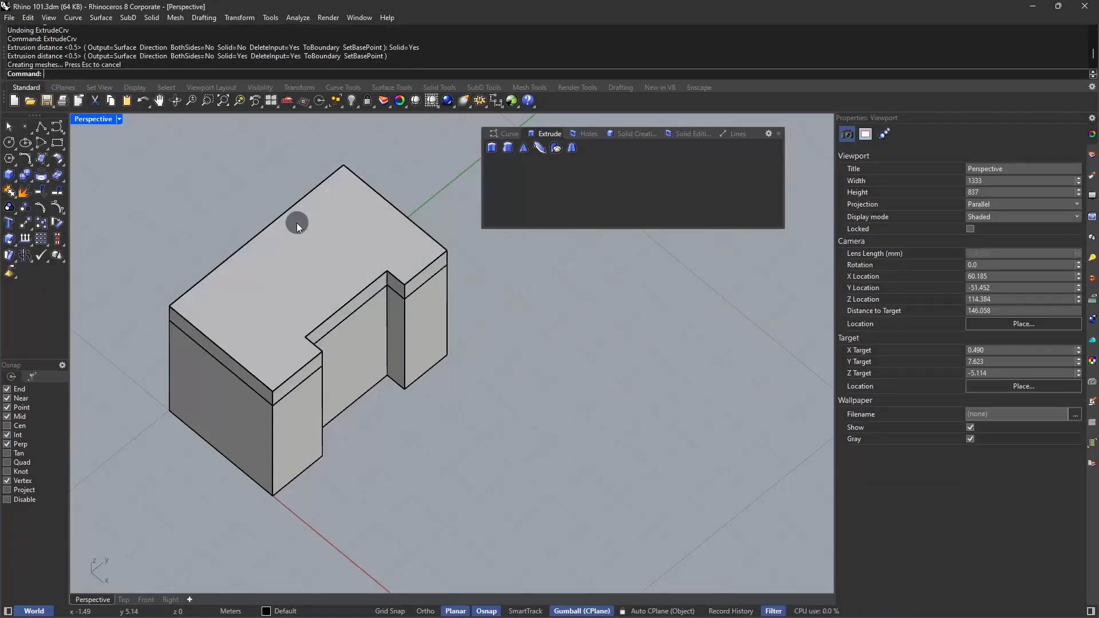
# Copy the top slab from its upper corner to the walls' matching bottom corner to form a floor slab beneath them
pyautogui.click(296, 222)
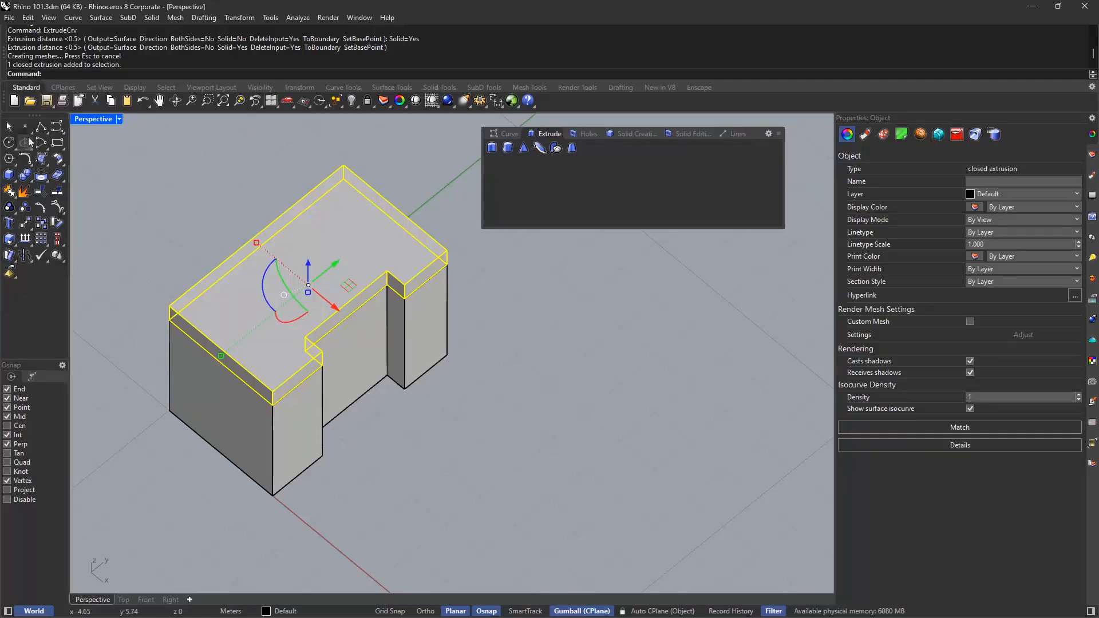
pyautogui.click(41, 224)
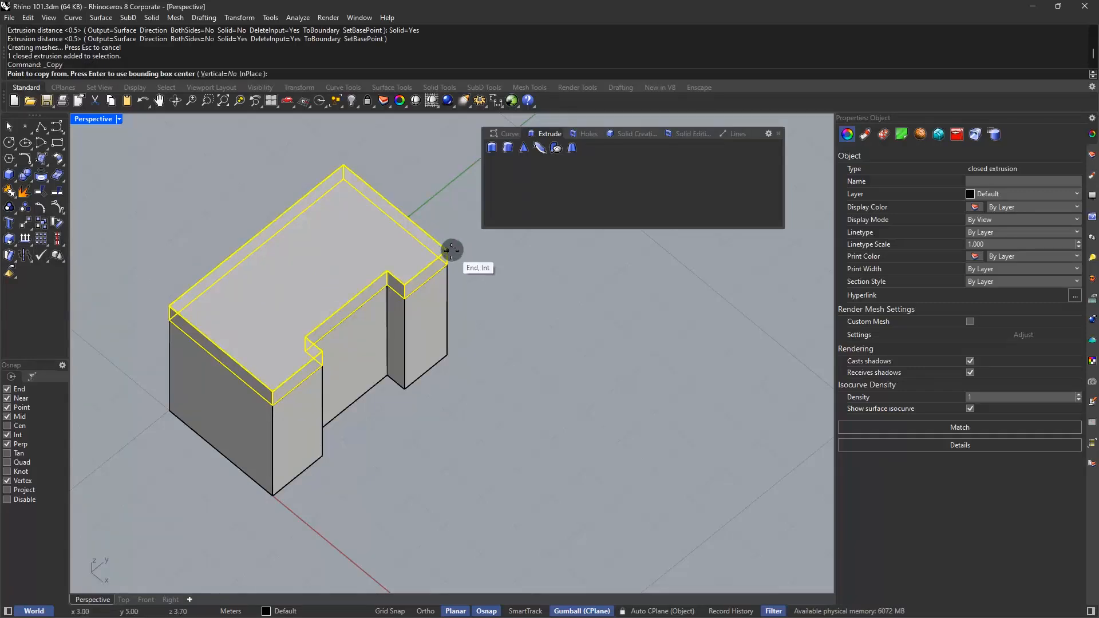
pyautogui.click(447, 250)
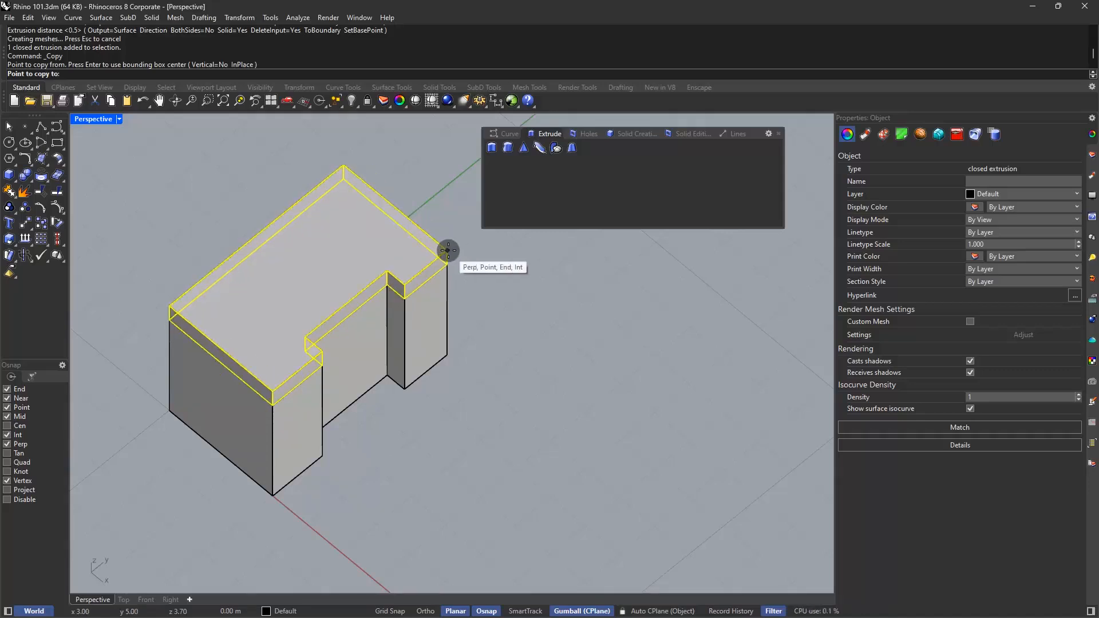
pyautogui.click(449, 249)
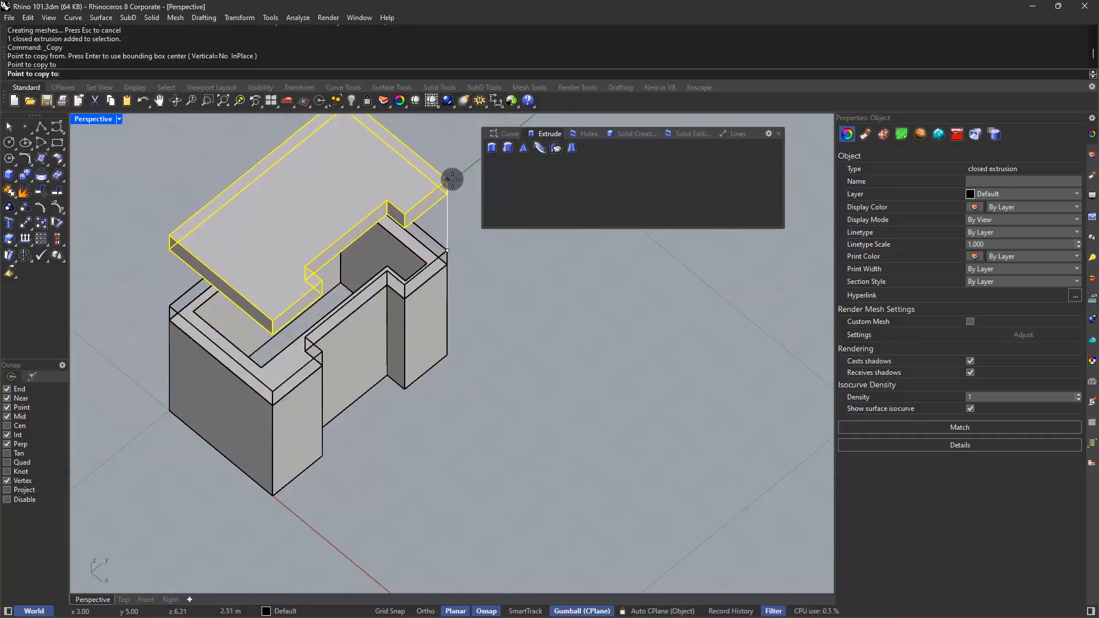
pyautogui.click(452, 354)
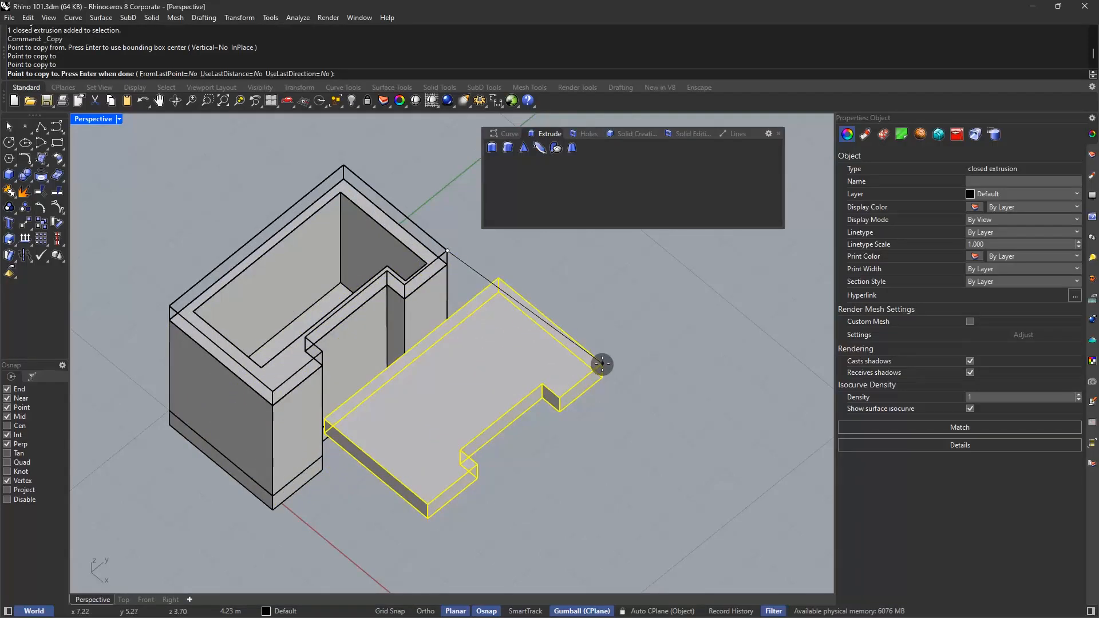
pyautogui.press('Escape')
pyautogui.click(600, 362)
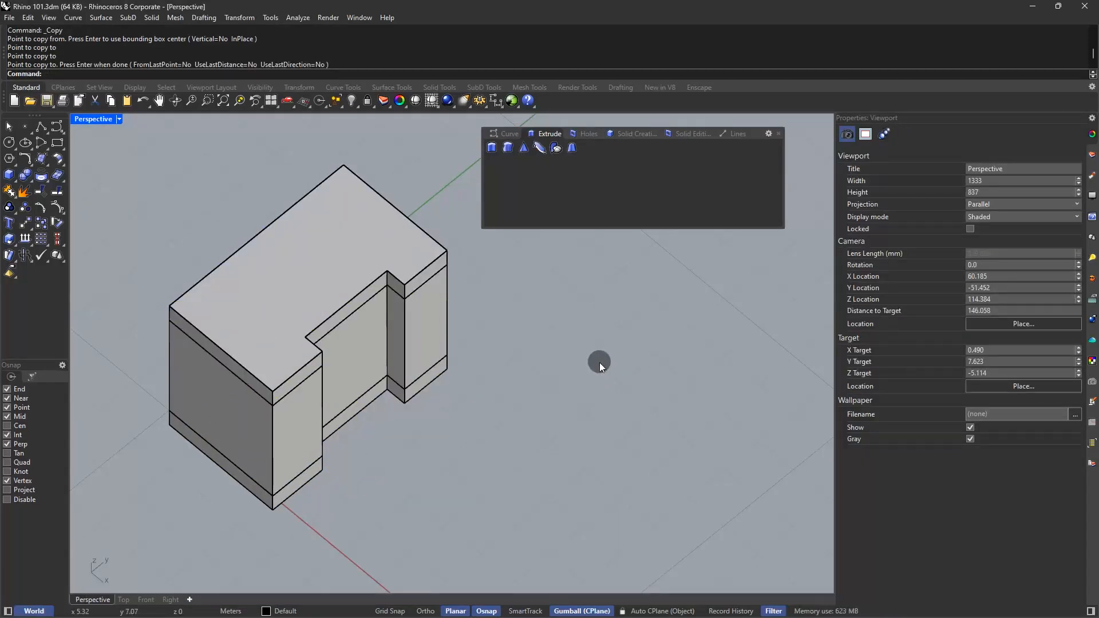
# Select the walls and both slabs together and move them along the Y axis away from the origin
pyautogui.moveTo(428, 445); pyautogui.dragTo(373, 450, button='right')
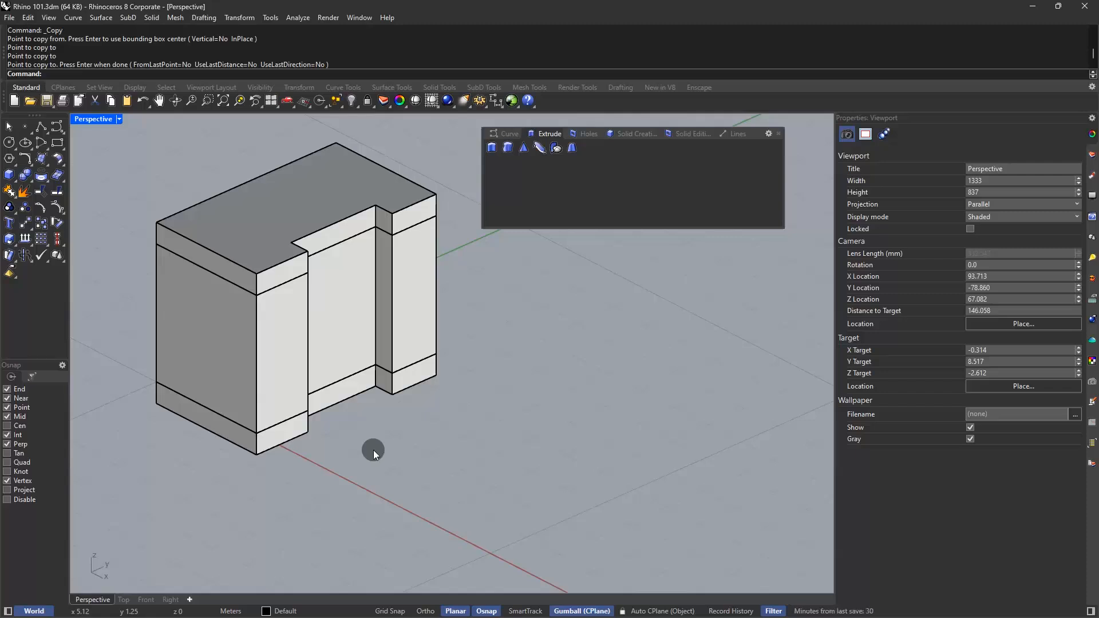
pyautogui.moveTo(241, 433); pyautogui.dragTo(403, 407, button='right')
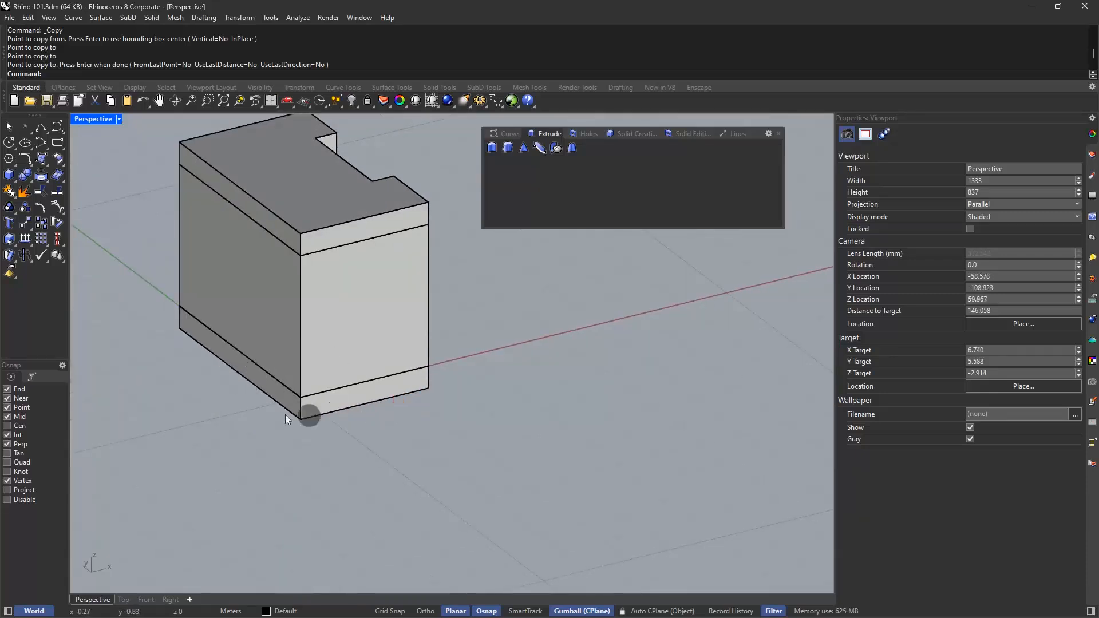
pyautogui.moveTo(362, 341); pyautogui.dragTo(353, 374, button='right')
pyautogui.moveTo(454, 173); pyautogui.dragTo(272, 477)
pyautogui.moveTo(507, 367); pyautogui.dragTo(336, 340, button='right')
pyautogui.moveTo(337, 340); pyautogui.dragTo(489, 381)
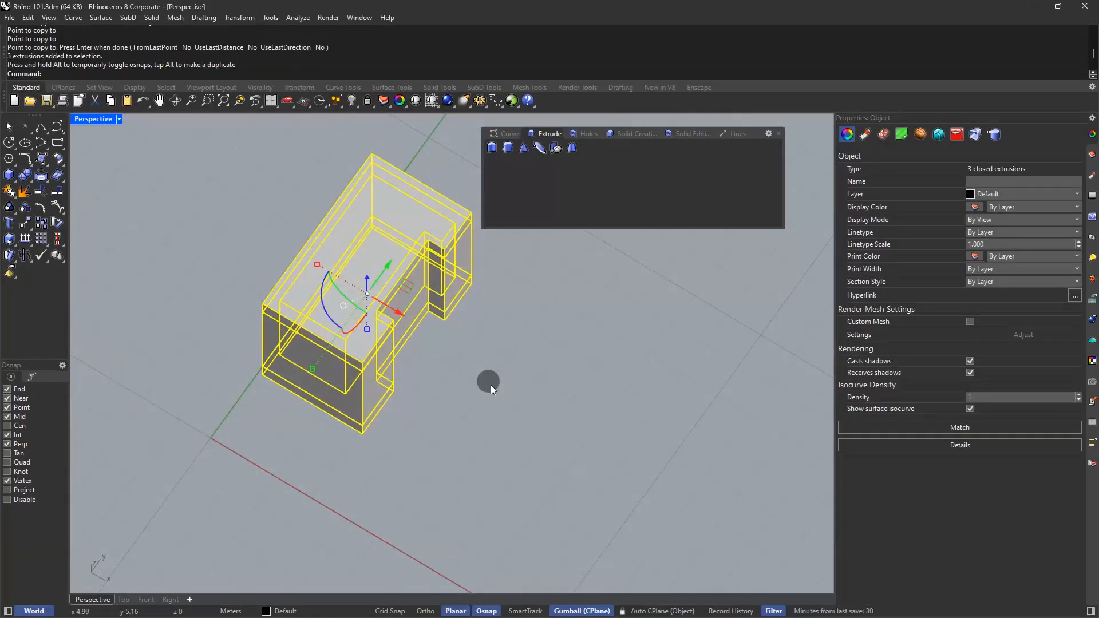
# Move the three selected solids about 3.1 m in the positive X direction with the gumball
pyautogui.rightClick(595, 611)
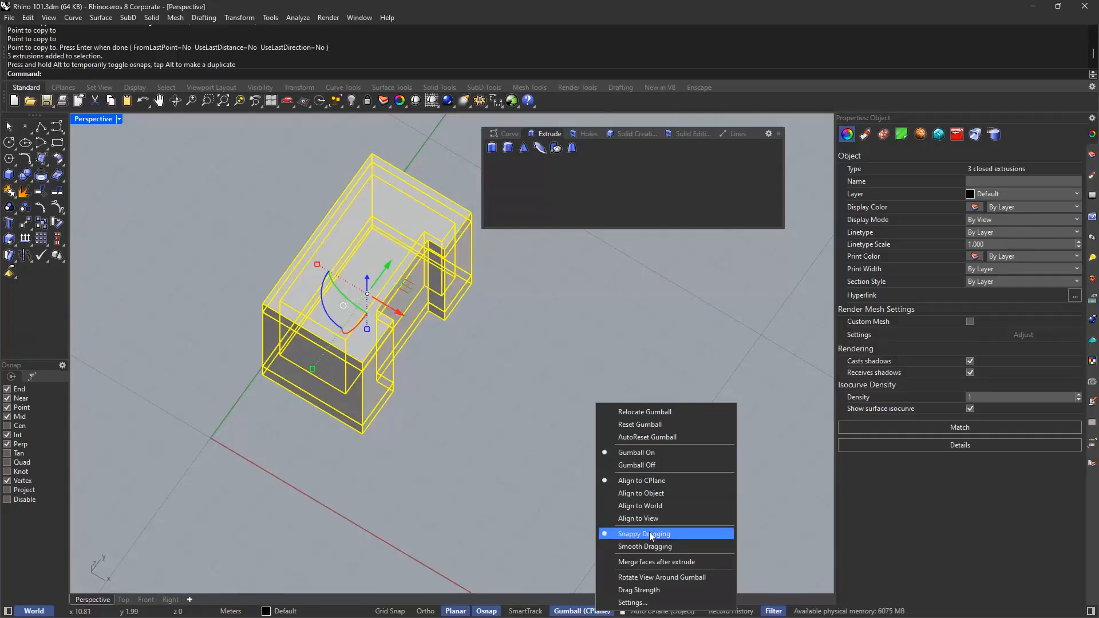
pyautogui.click(472, 403)
pyautogui.moveTo(499, 404); pyautogui.dragTo(449, 392, button='right')
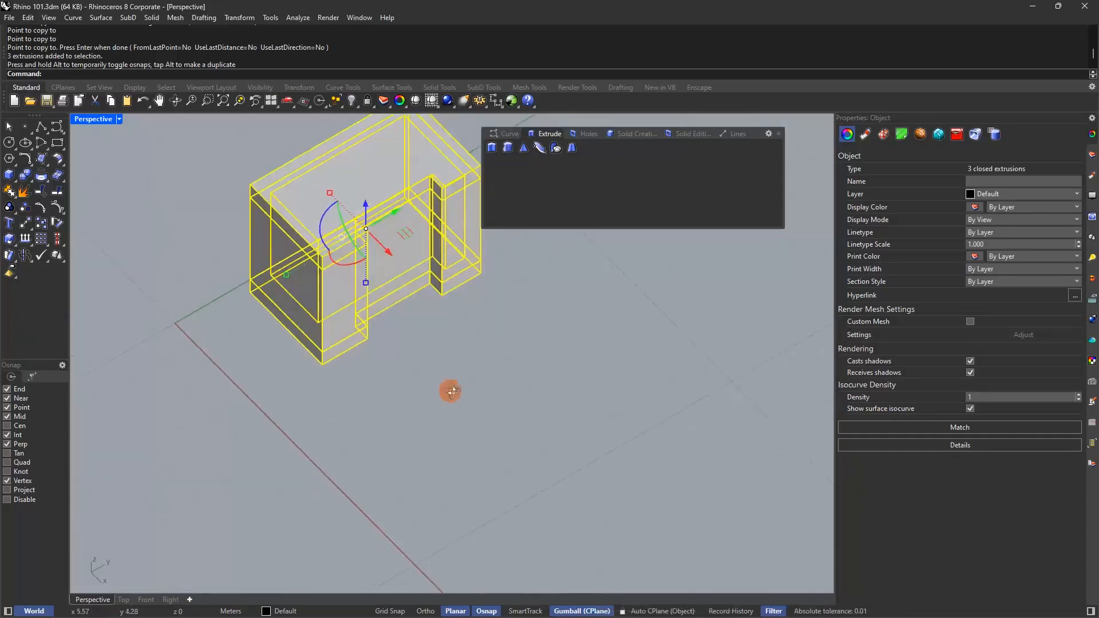
pyautogui.moveTo(390, 250); pyautogui.dragTo(349, 394)
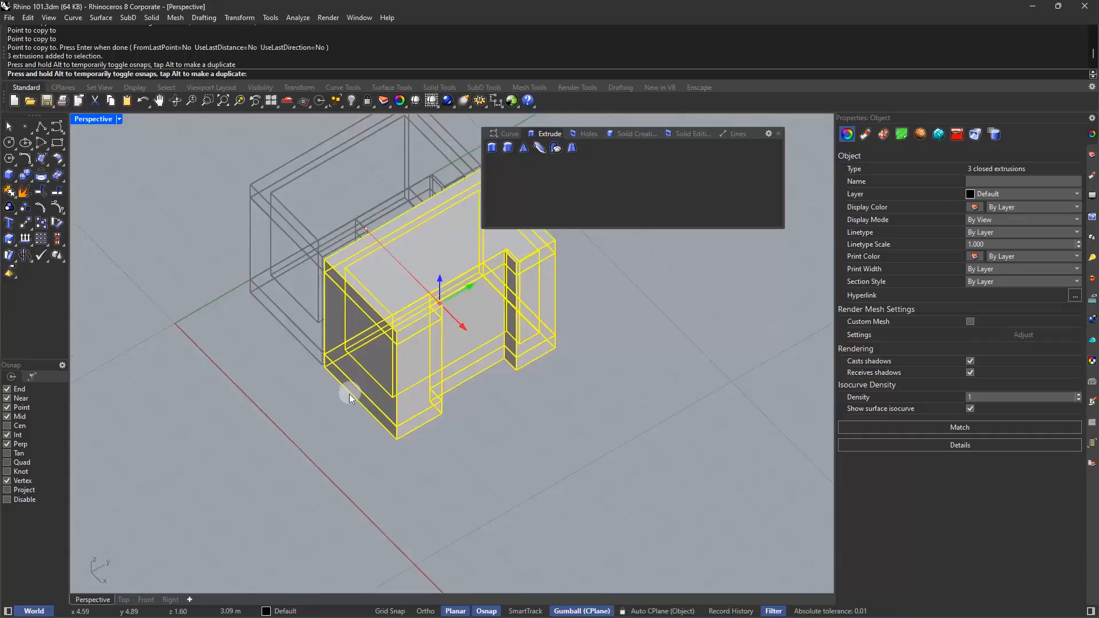
pyautogui.moveTo(257, 366); pyautogui.dragTo(482, 349, button='right')
pyautogui.keyDown('shift'); pyautogui.moveTo(482, 349); pyautogui.dragTo(349, 371, button='right'); pyautogui.keyUp('shift')
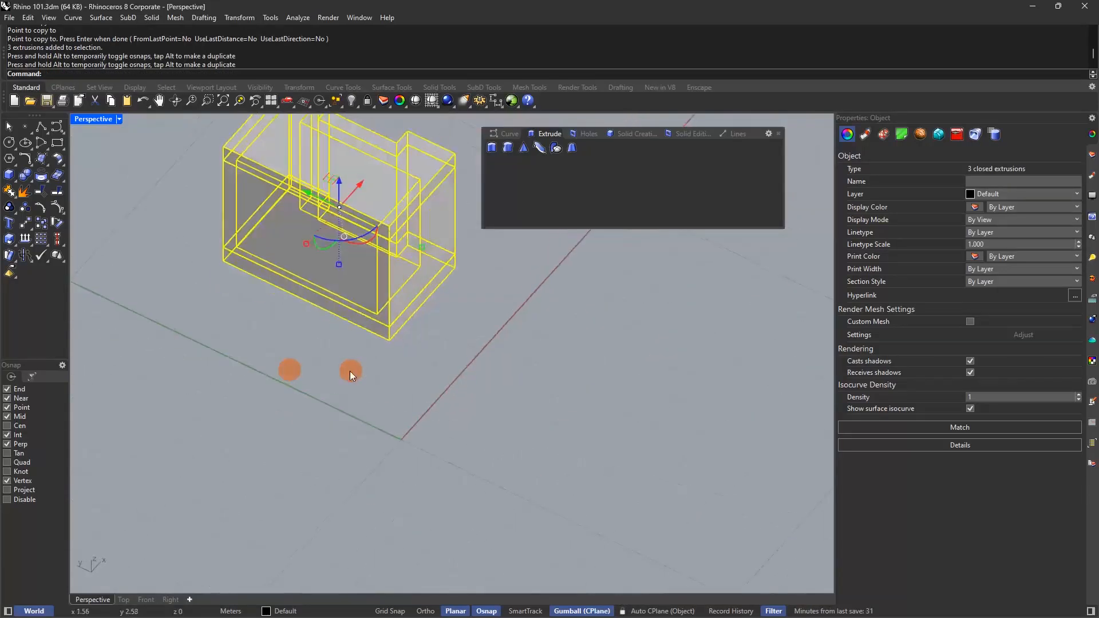
# Try moving the walls and both slabs from the floor slab's lower corner to the origin (0), and undo the move
pyautogui.click(406, 423)
pyautogui.keyDown('shift'); pyautogui.moveTo(396, 404); pyautogui.dragTo(378, 435, button='right'); pyautogui.keyUp('shift')
pyautogui.moveTo(455, 164); pyautogui.dragTo(418, 229)
pyautogui.moveTo(367, 322); pyautogui.dragTo(321, 411)
pyautogui.write('m')
pyautogui.press('Return')
pyautogui.click(371, 369)
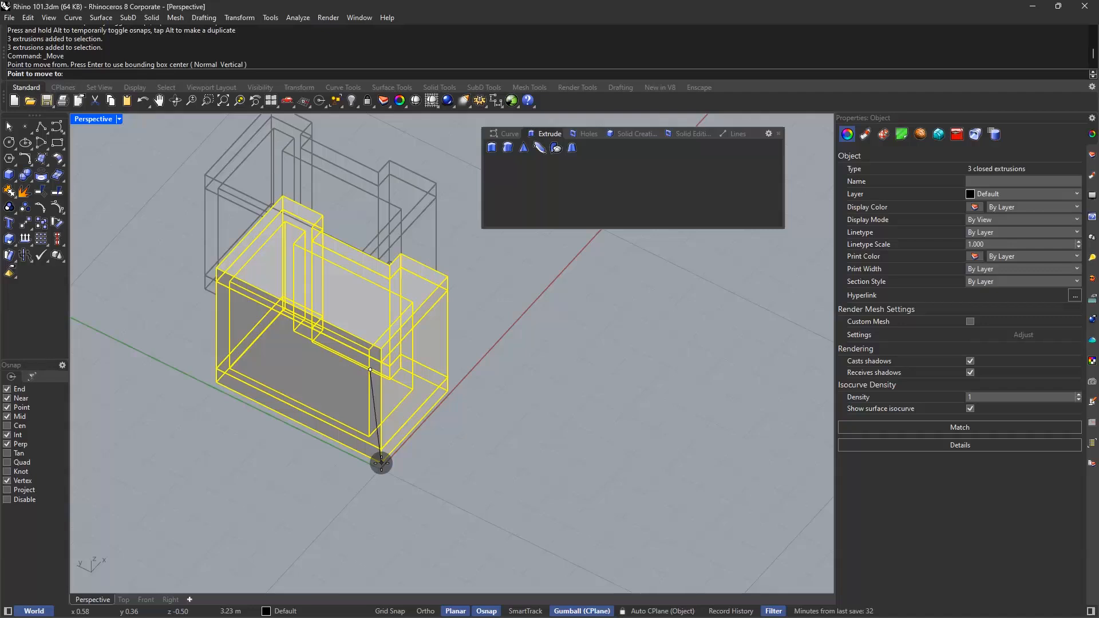
pyautogui.write('0')
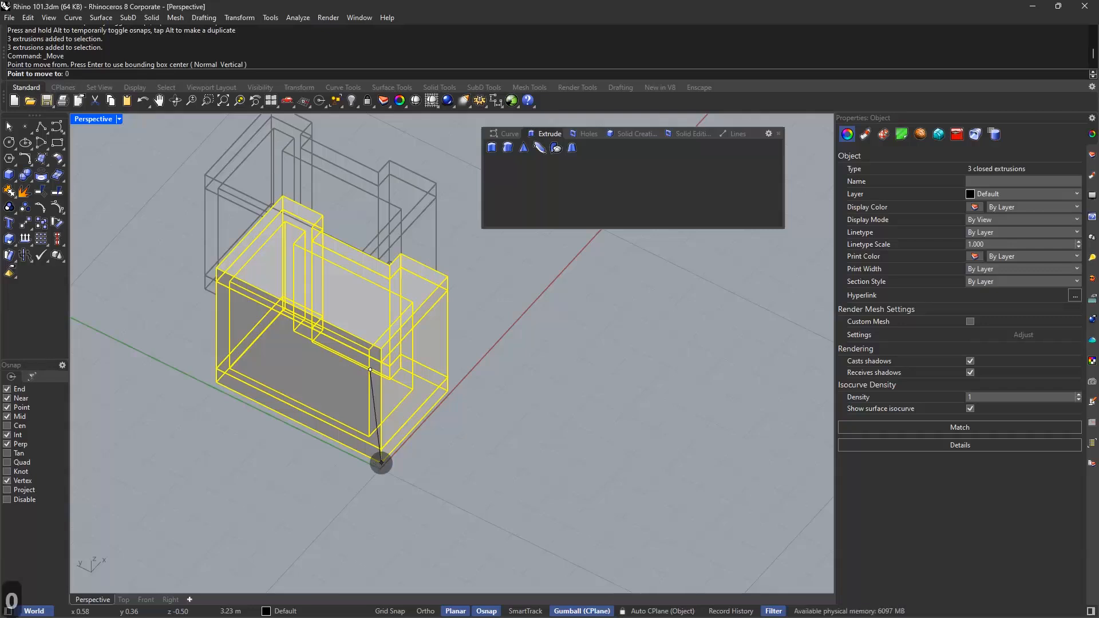
pyautogui.press('Return')
pyautogui.hotkey('ctrl', 'z')
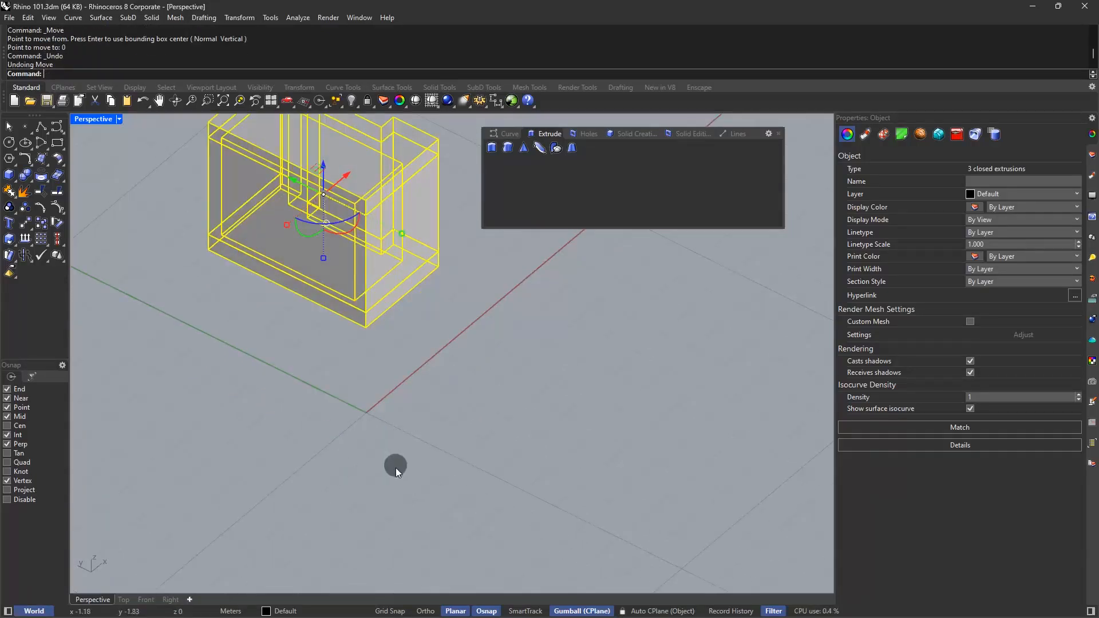
# Try moving the three solids from the floor slab's lower corner with Grid Snap turned on
pyautogui.click(404, 611)
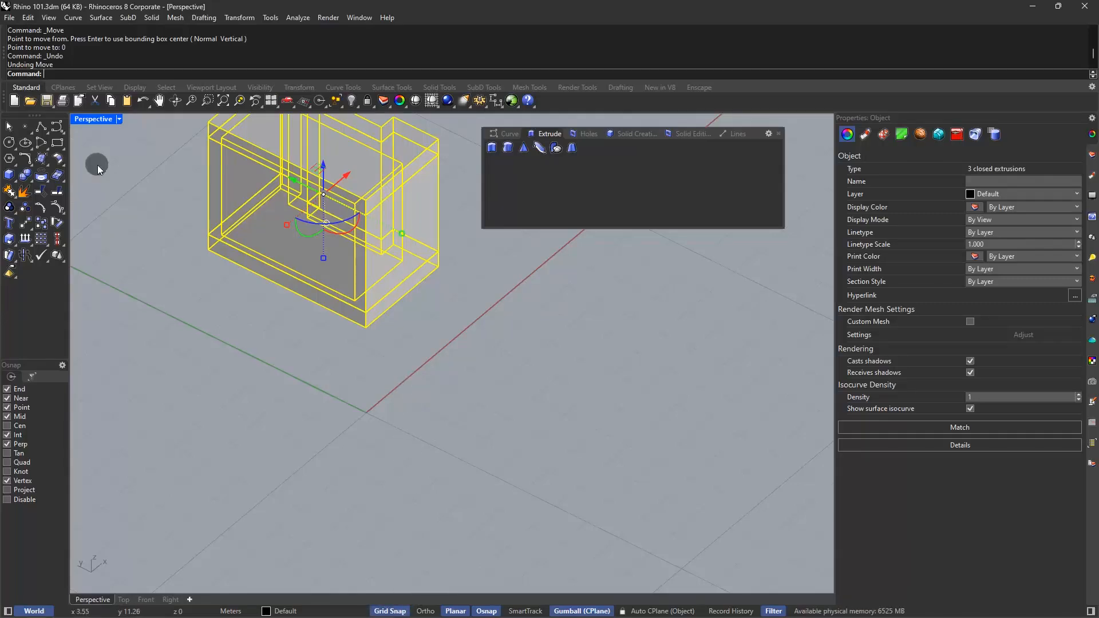
pyautogui.click(25, 225)
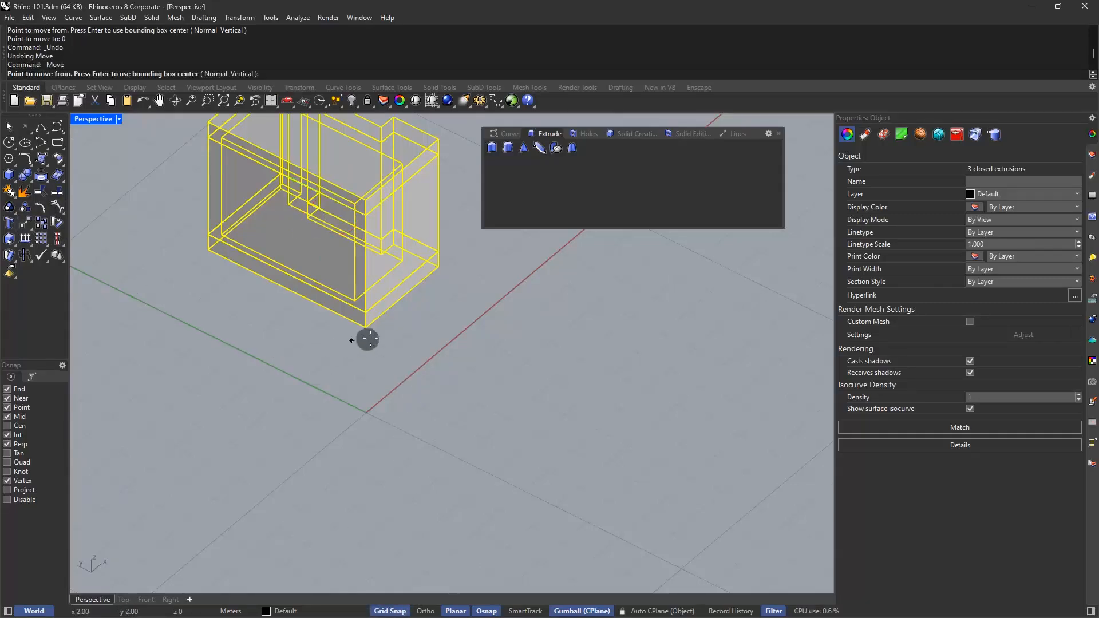
pyautogui.click(368, 329)
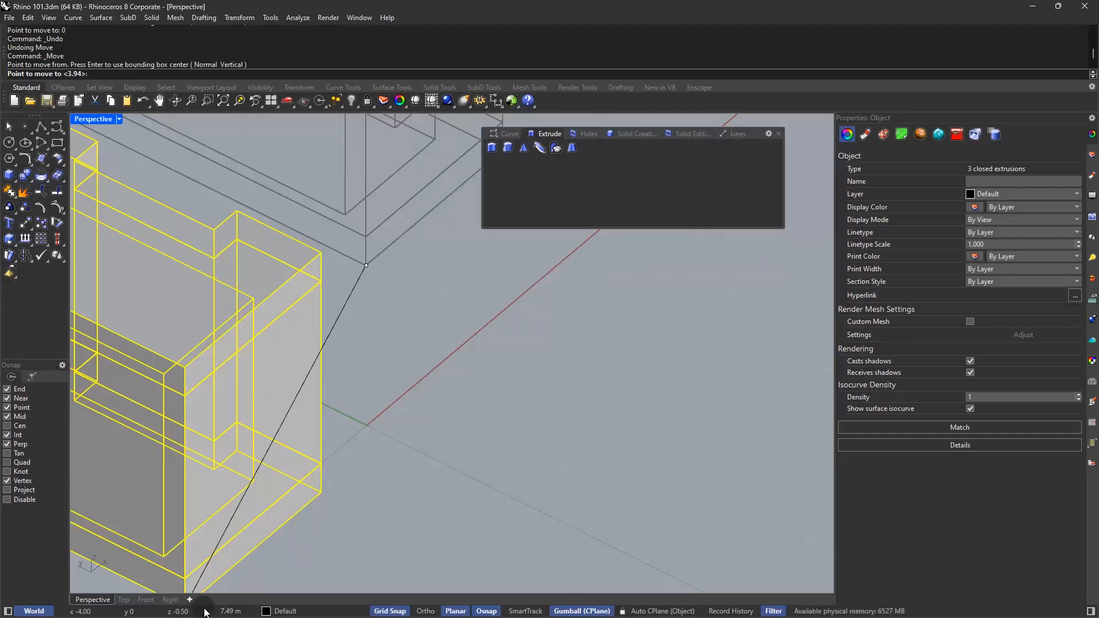
pyautogui.press('Escape')
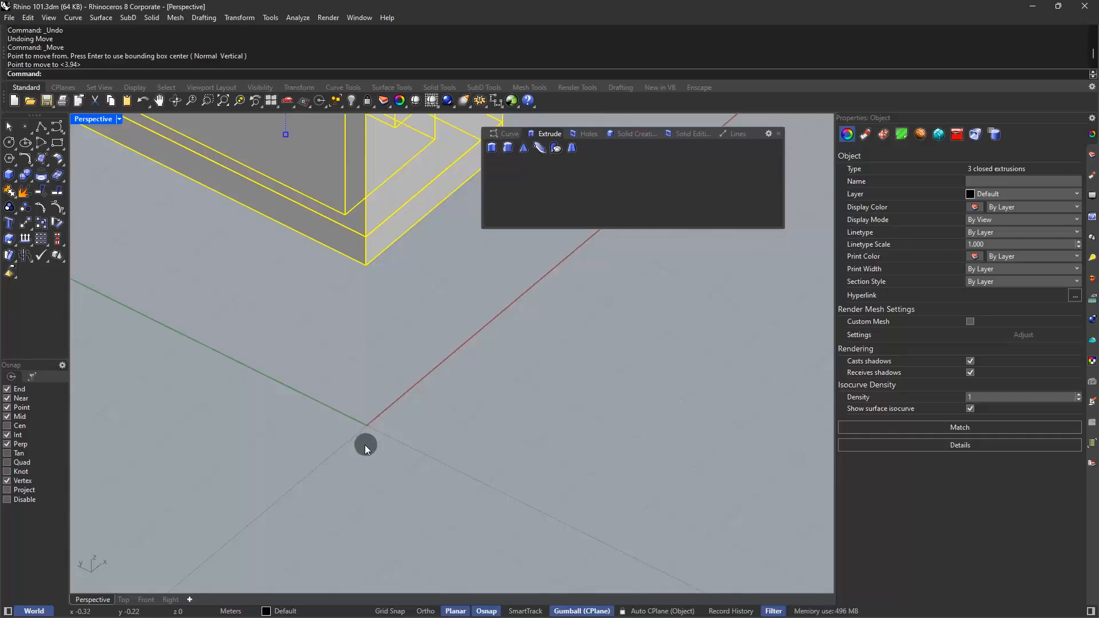
# Place six point objects in one multiple-point command, scattered around the X axis near the origin
pyautogui.click(25, 129)
pyautogui.click(397, 350)
pyautogui.click(439, 329)
pyautogui.click(438, 370)
pyautogui.click(512, 349)
pyautogui.click(603, 319)
pyautogui.click(577, 404)
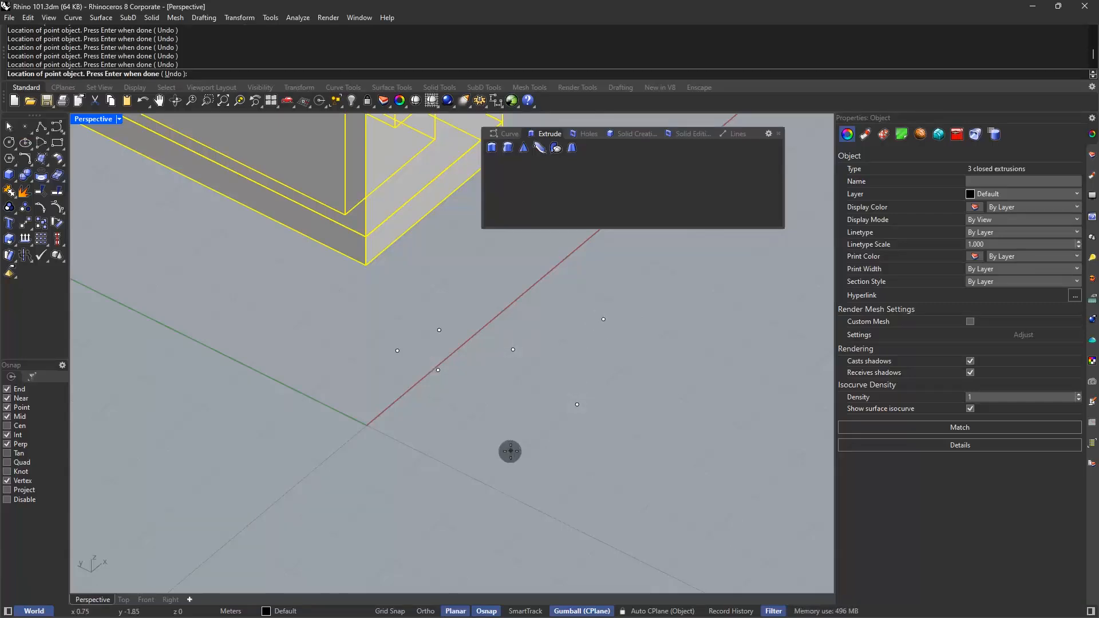
pyautogui.press('Escape')
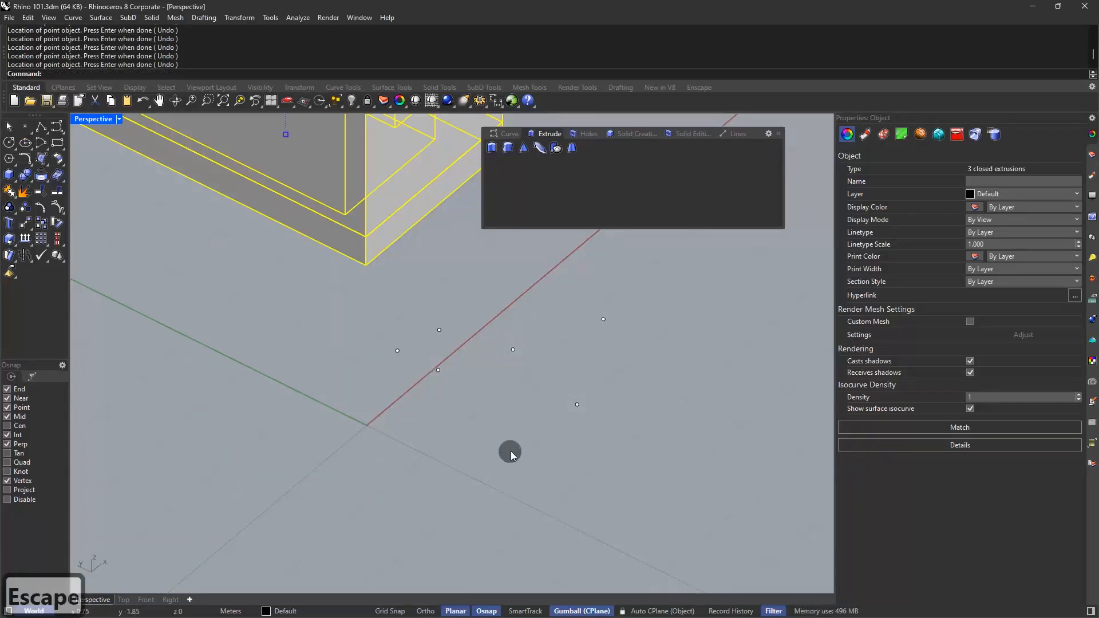
# Undo the six scattered points, keeping the solids' gumball move by redoing it
pyautogui.hotkey('ctrl', 'z')
pyautogui.hotkey('ctrl', 'z')
pyautogui.hotkey('ctrl', 'y')
# Place one single point freehand between the solids and the X axis and another at the origin (0), and select the freehand one
pyautogui.click(27, 125)
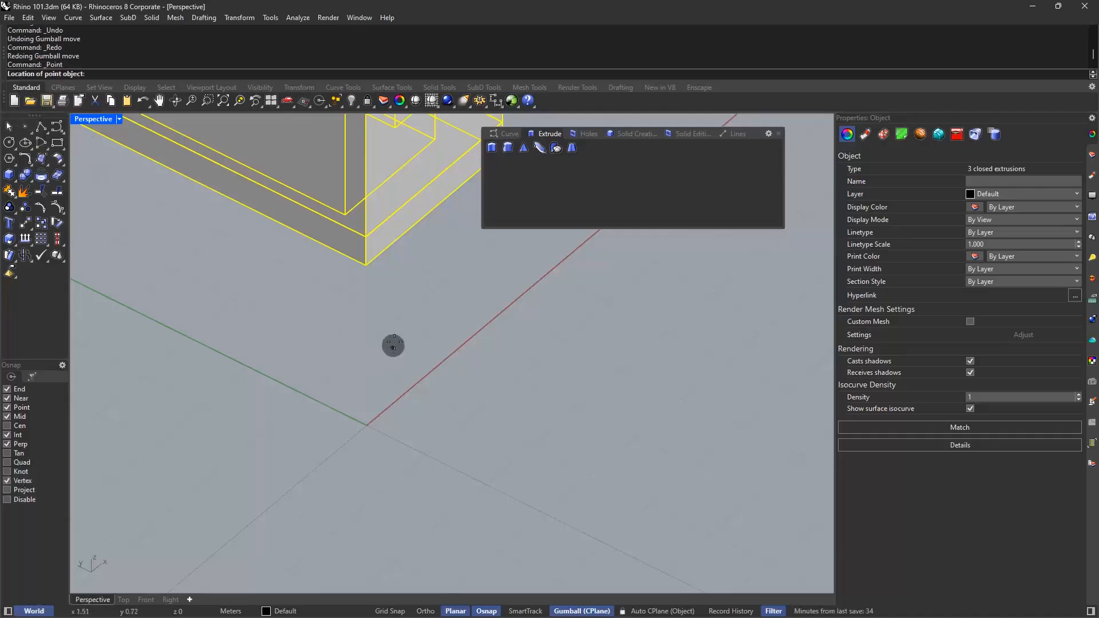
pyautogui.click(397, 325)
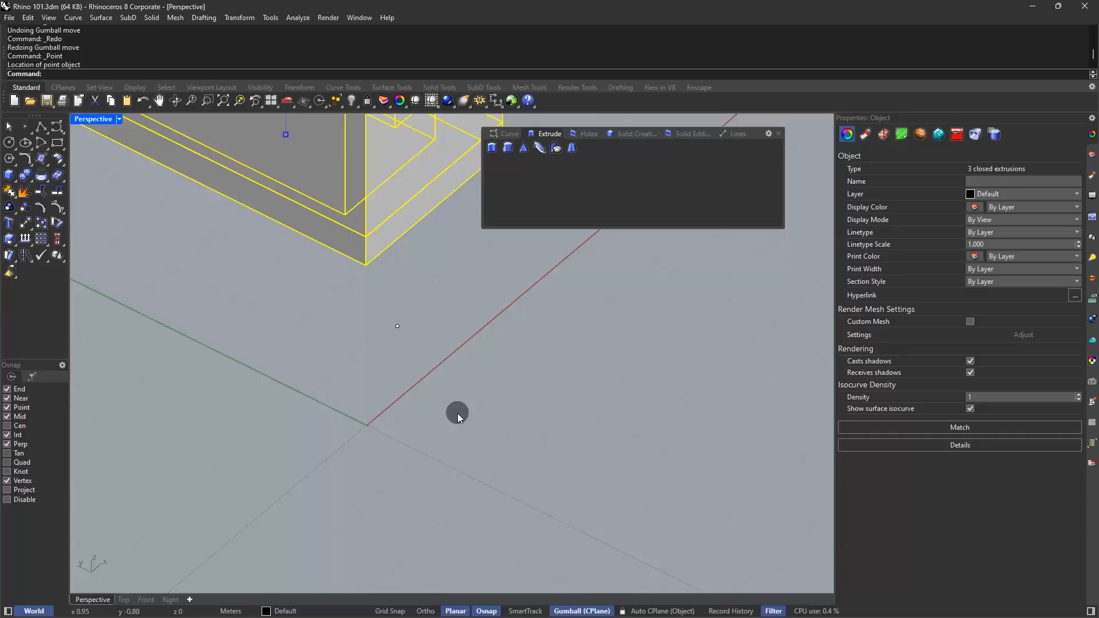
pyautogui.press('Return')
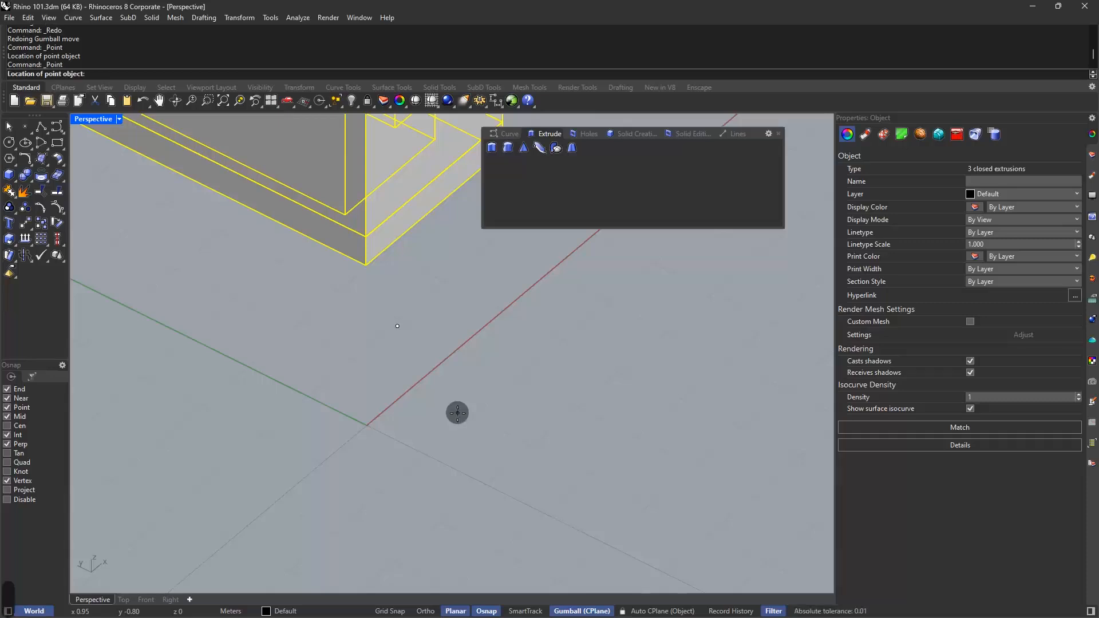
pyautogui.write('0')
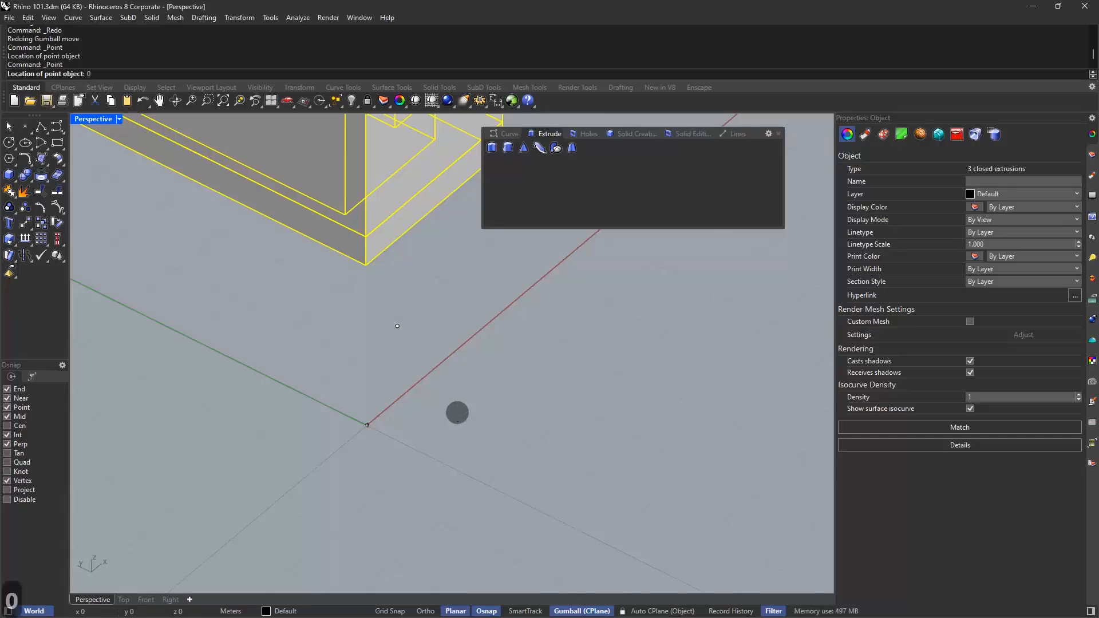
pyautogui.press('Return')
pyautogui.moveTo(430, 300); pyautogui.dragTo(378, 357)
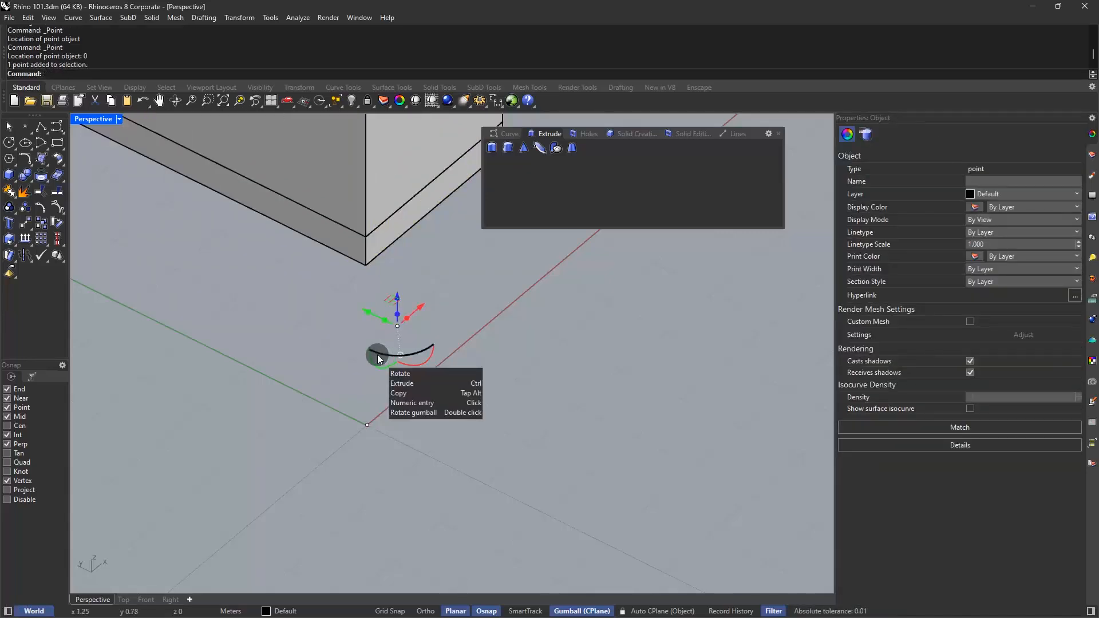
# Delete the selected freehand point between the solids and the X axis
pyautogui.write('del')
pyautogui.press('Return')
# Move the three solids from the floor slab's lower front corner to the point at the origin, and delete that point
pyautogui.keyDown('shift'); pyautogui.moveTo(372, 329); pyautogui.dragTo(337, 383, button='right'); pyautogui.keyUp('shift')
pyautogui.keyDown('ctrl'); pyautogui.moveTo(336, 383); pyautogui.dragTo(340, 428, button='right'); pyautogui.keyUp('ctrl')
pyautogui.moveTo(417, 189); pyautogui.dragTo(287, 384)
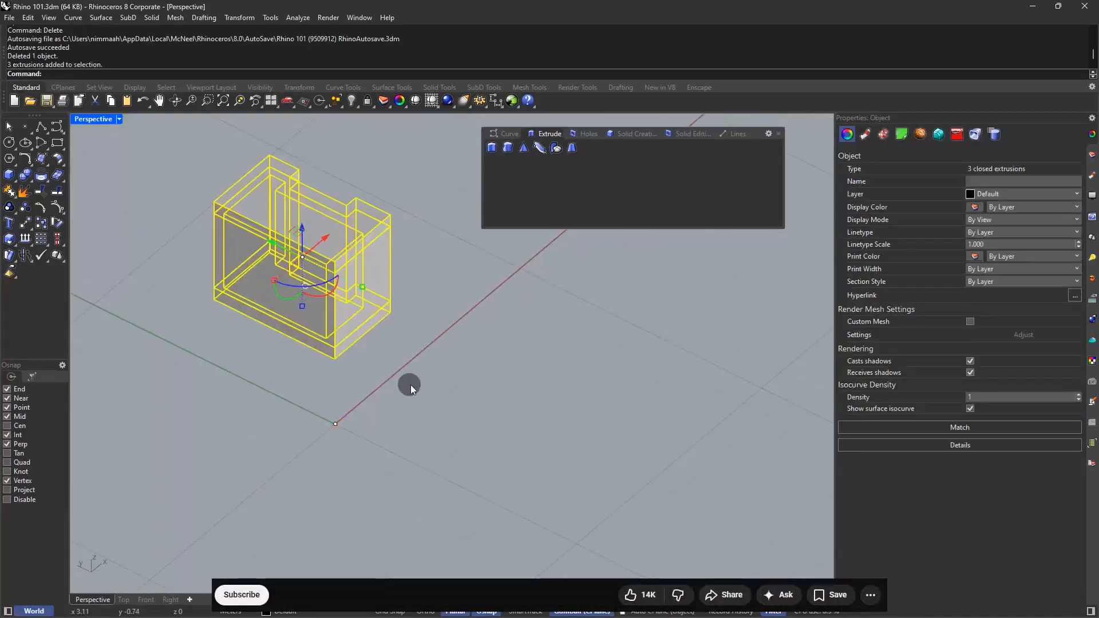
pyautogui.write('m')
pyautogui.press('Return')
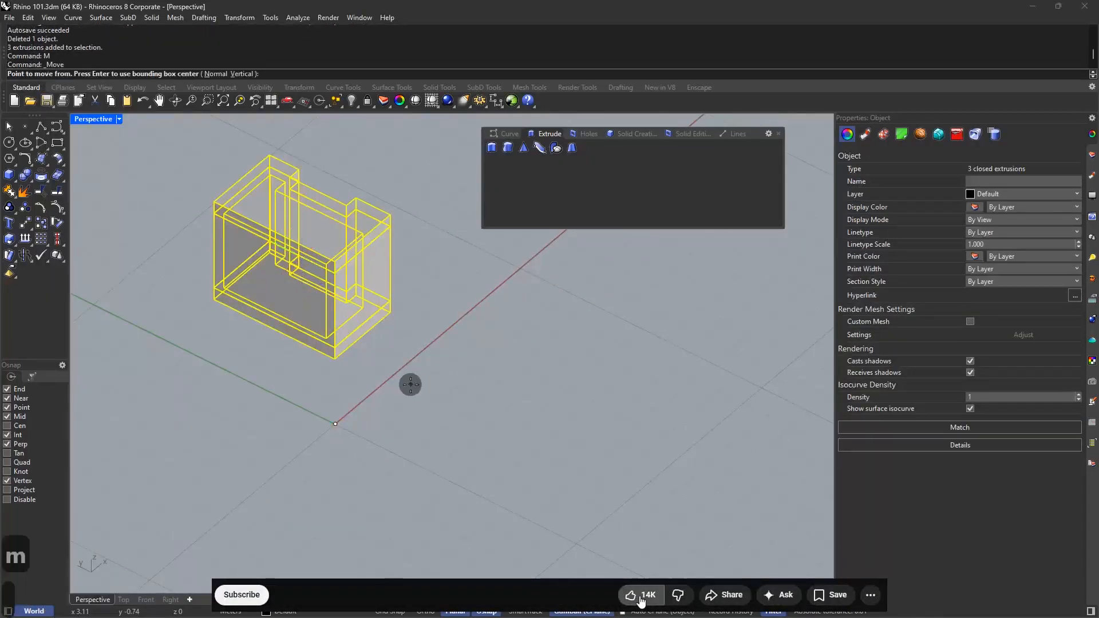
pyautogui.click(335, 359)
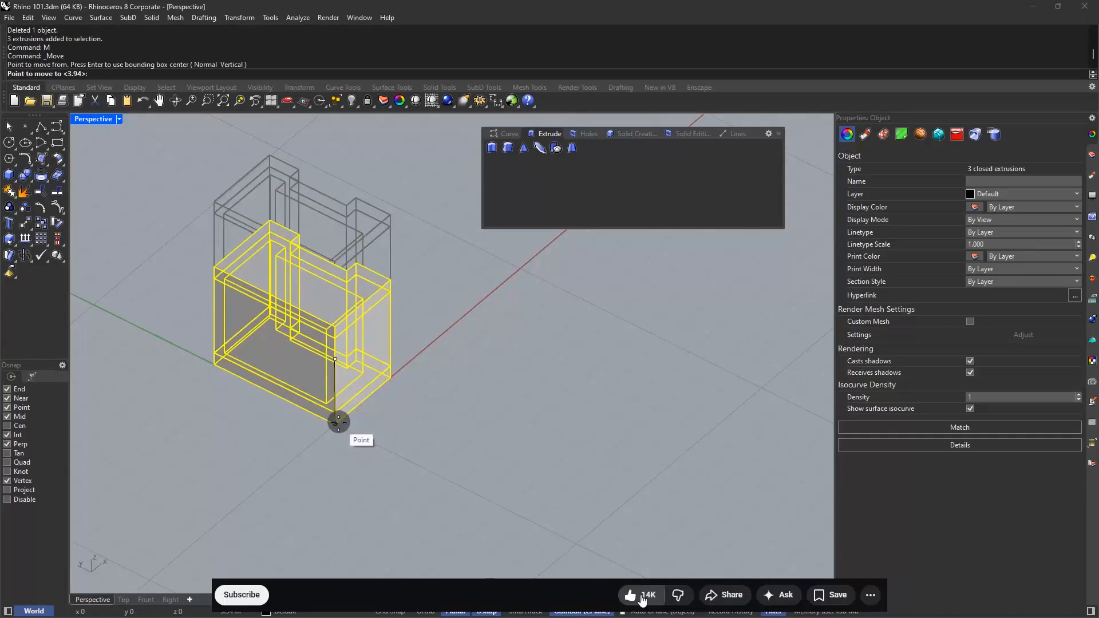
pyautogui.click(241, 595)
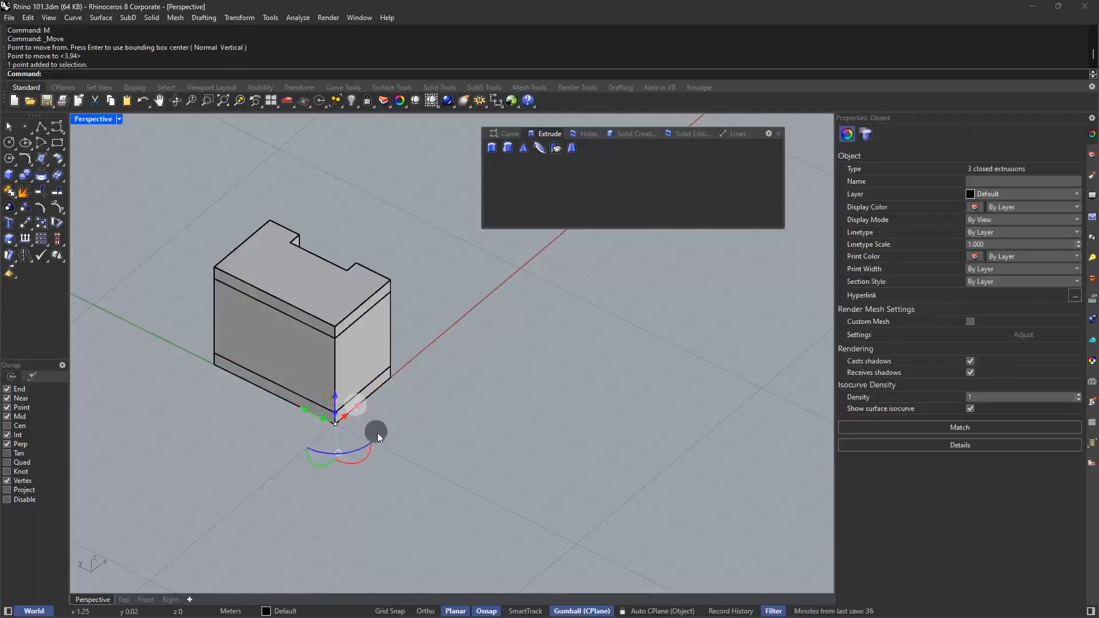
pyautogui.press('Delete')
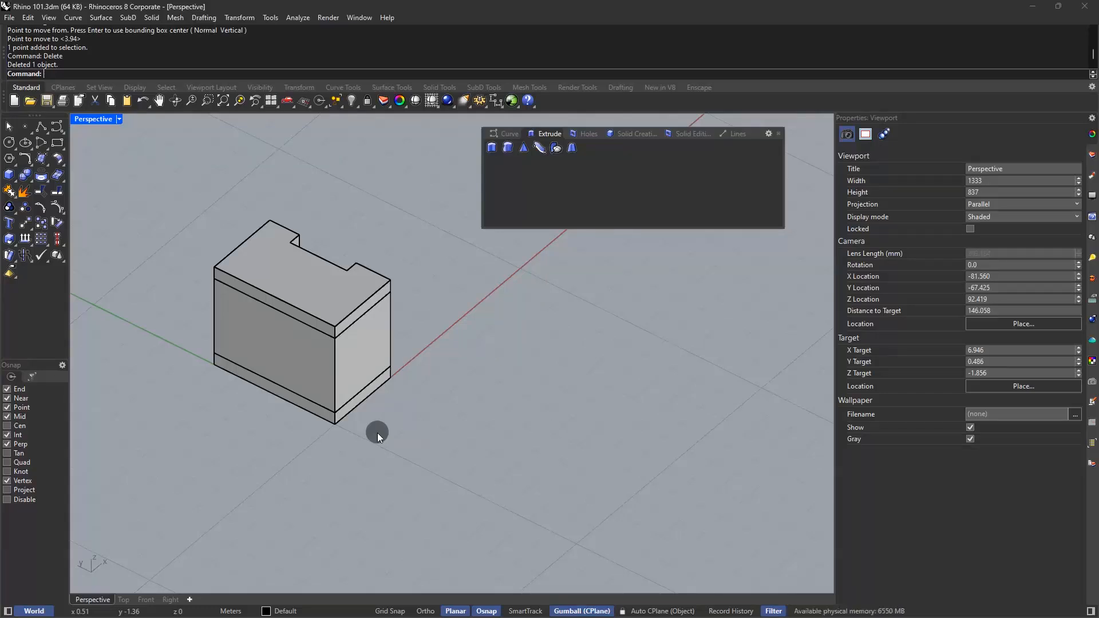
# Minimize Rhino and switch to slide 3 of the Rhino 101.pptx presentation in PowerPoint
pyautogui.click(1032, 6)
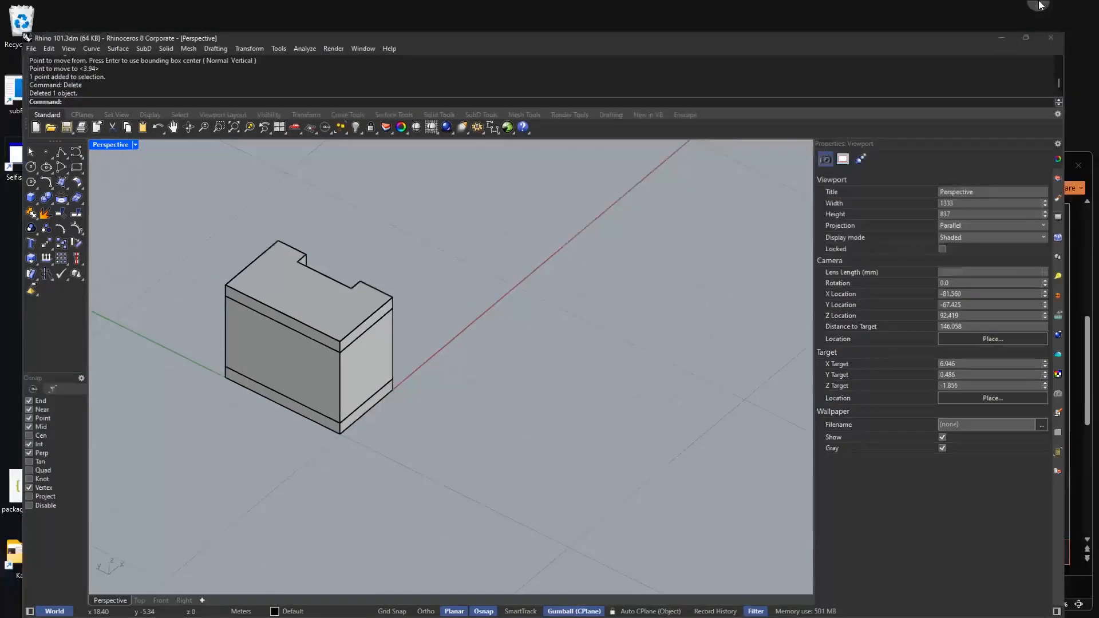
pyautogui.click(396, 250)
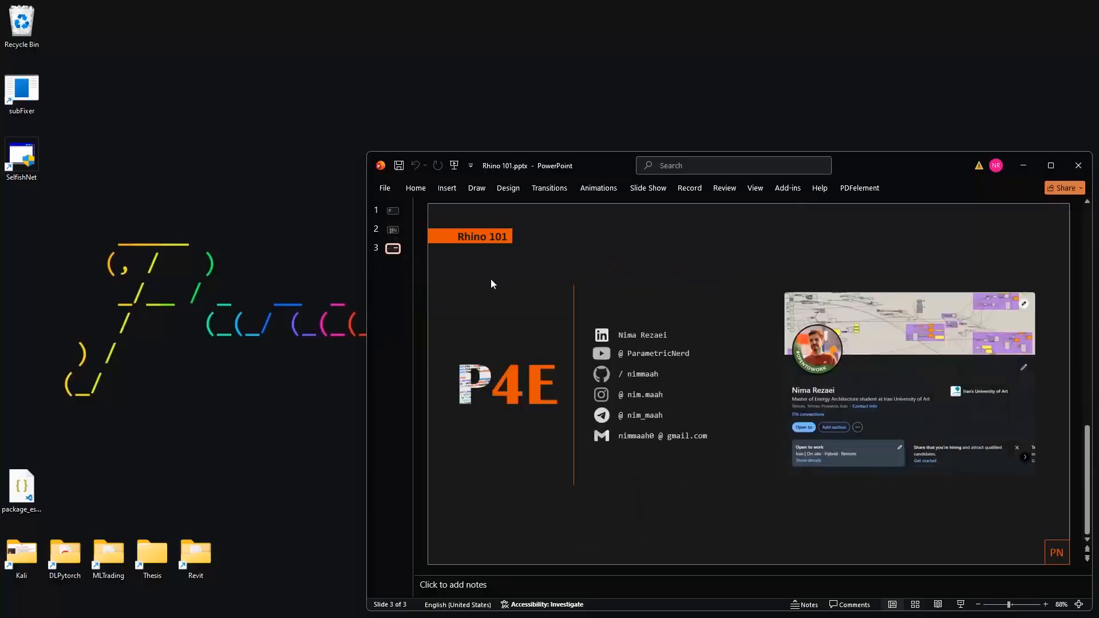